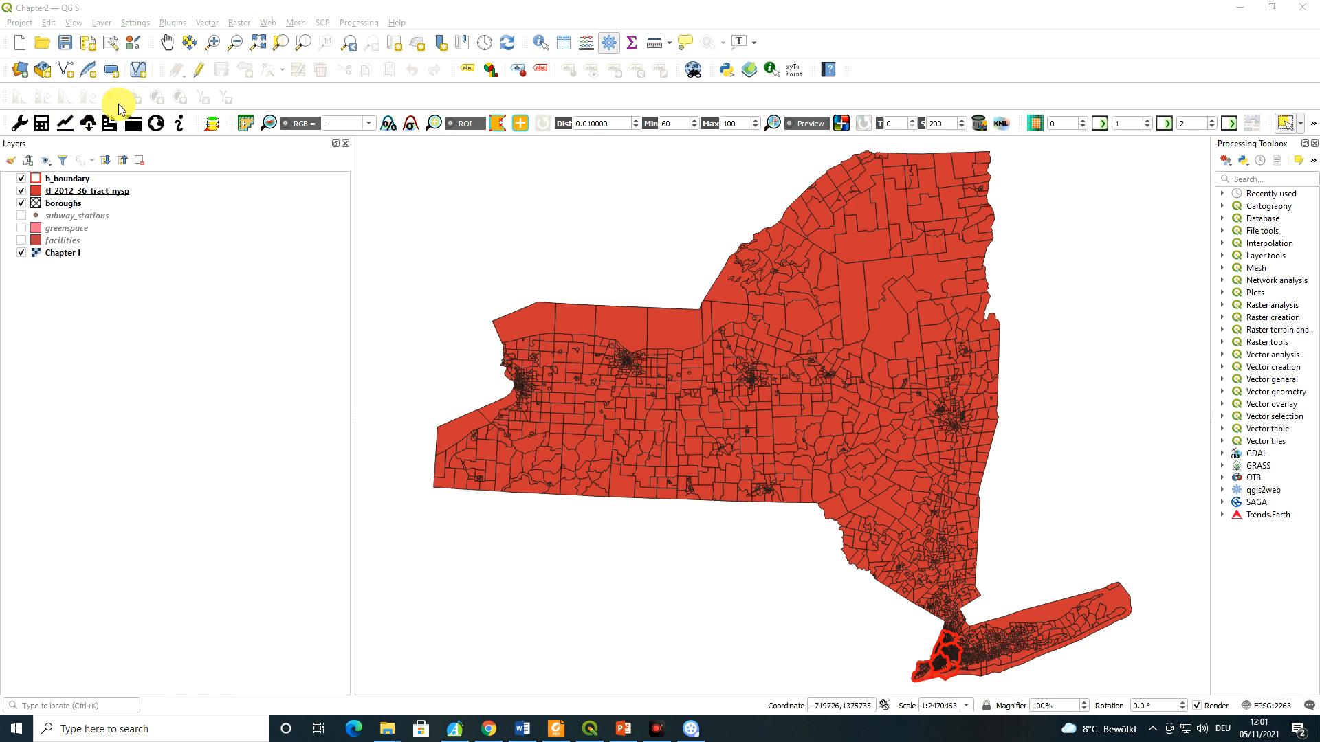
Select by location the tl_2012_36_tract_nysp features that intersect b_boundary, creating a new selection
click(207, 25)
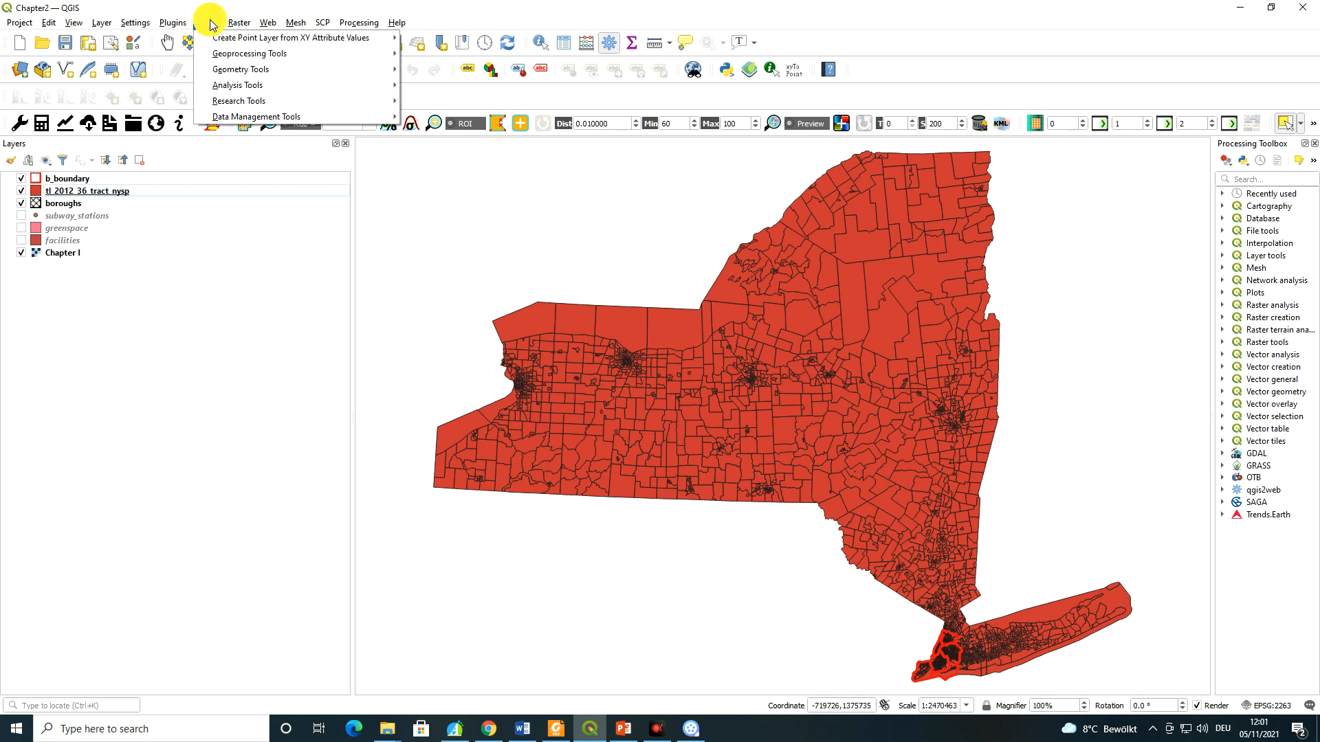
mouse_move(246, 109)
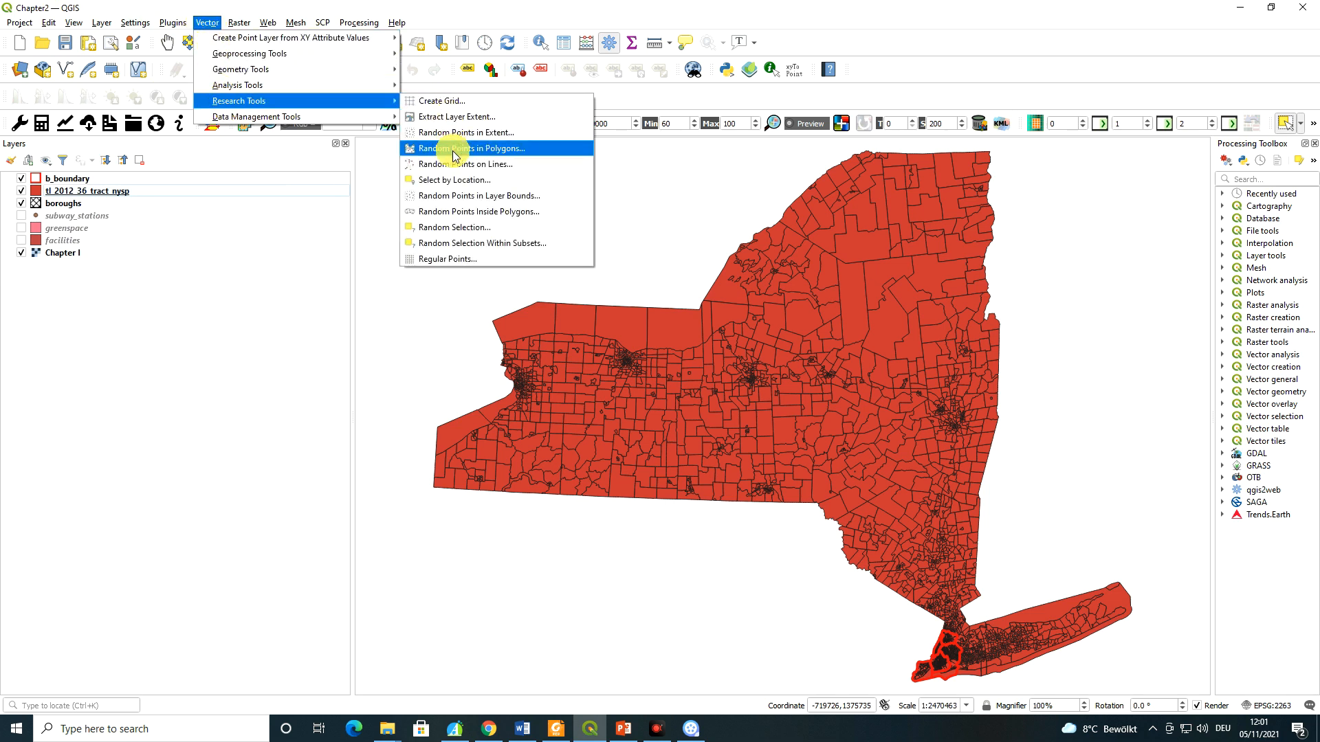
click(457, 182)
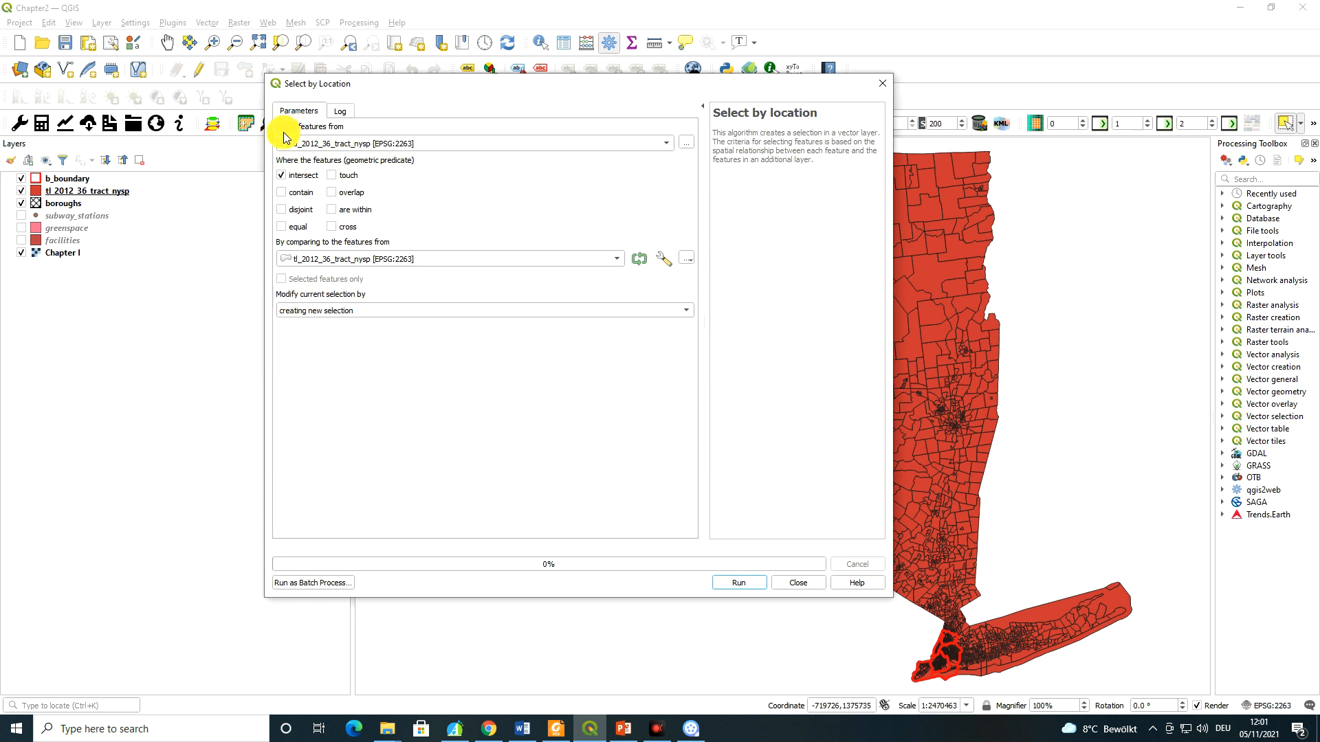
click(352, 142)
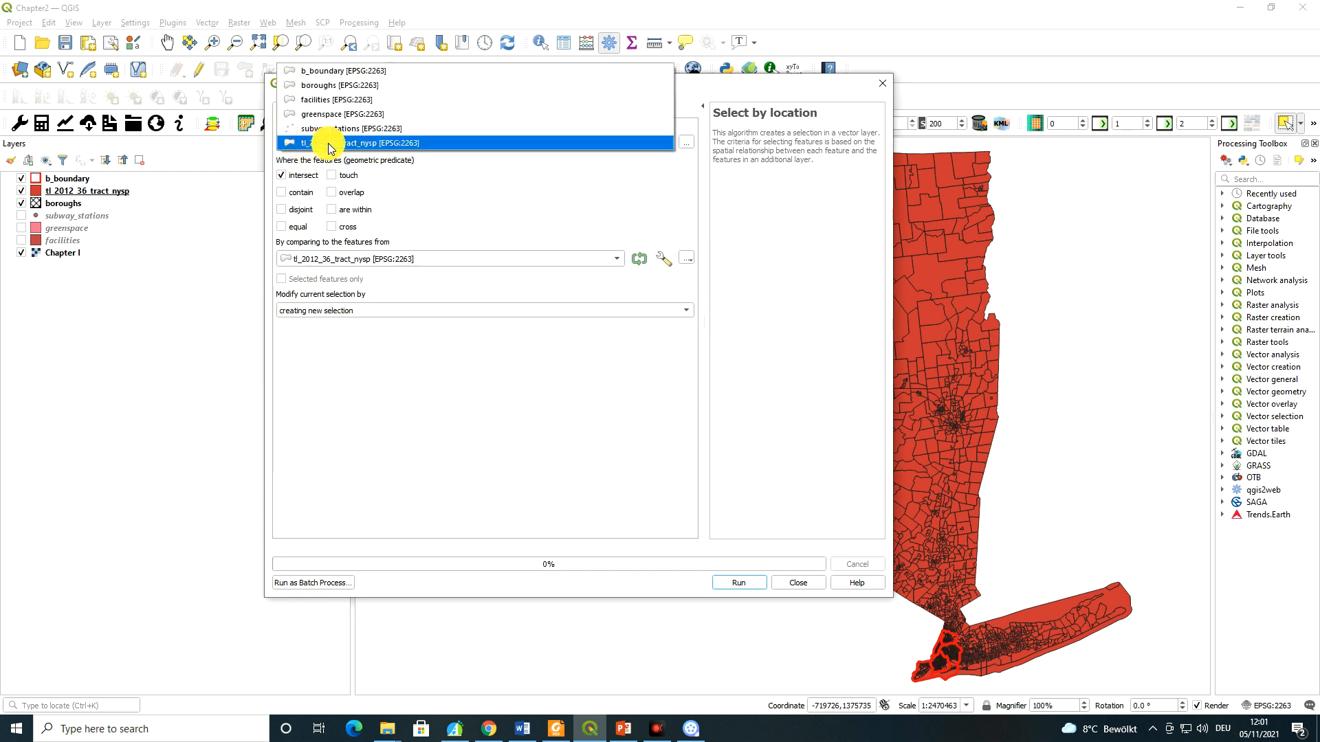
click(312, 146)
click(312, 144)
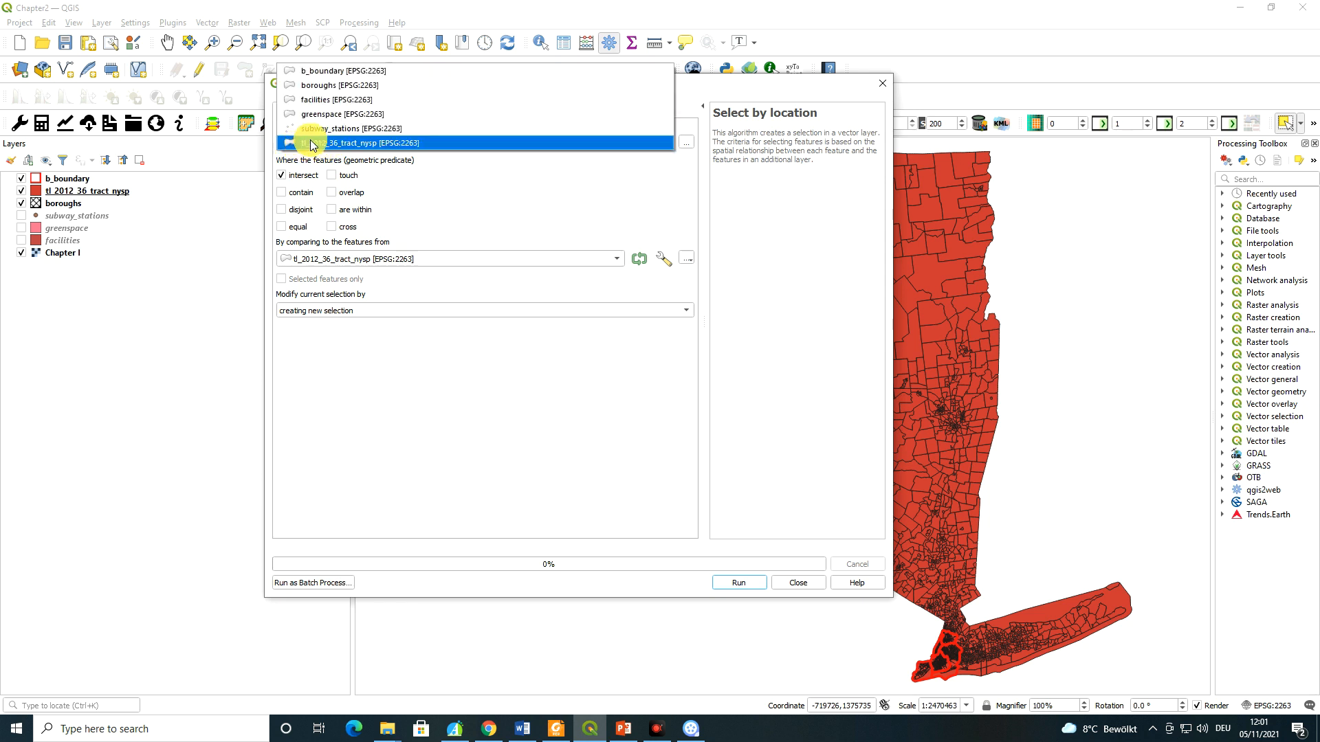
click(390, 144)
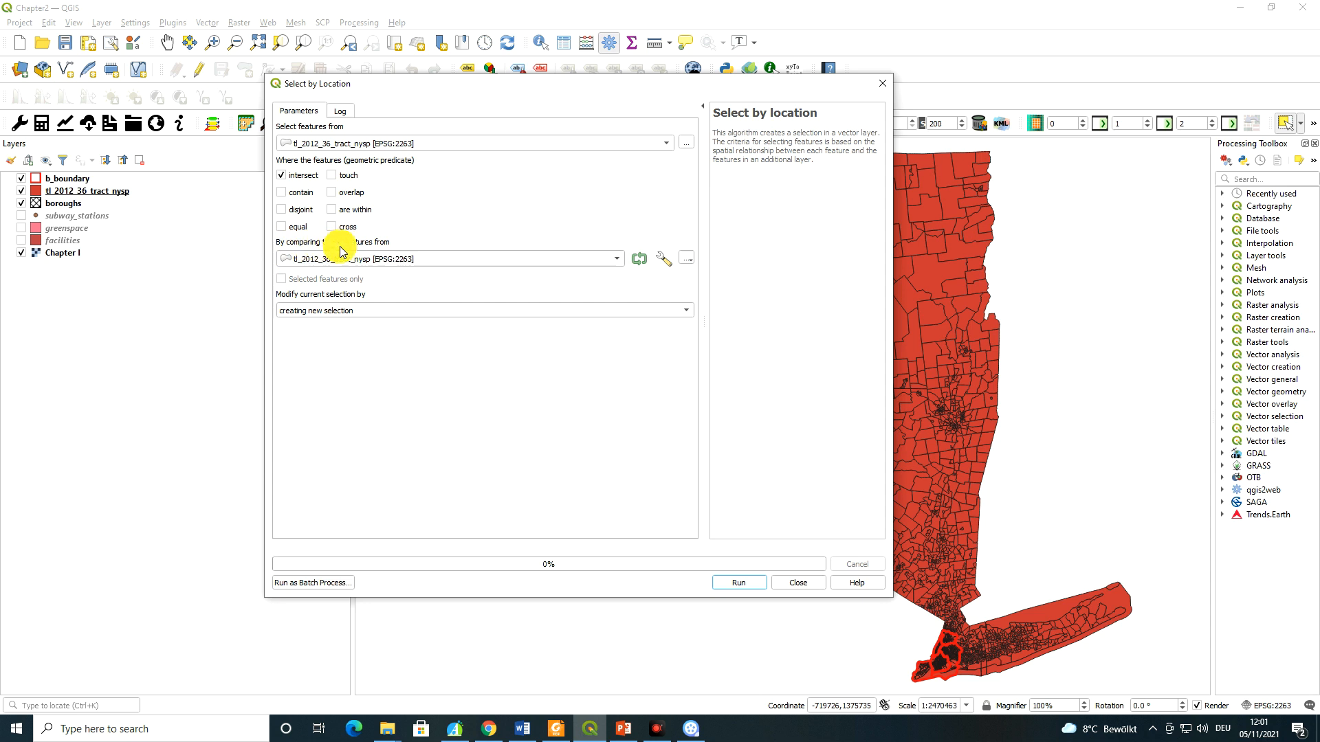
click(292, 259)
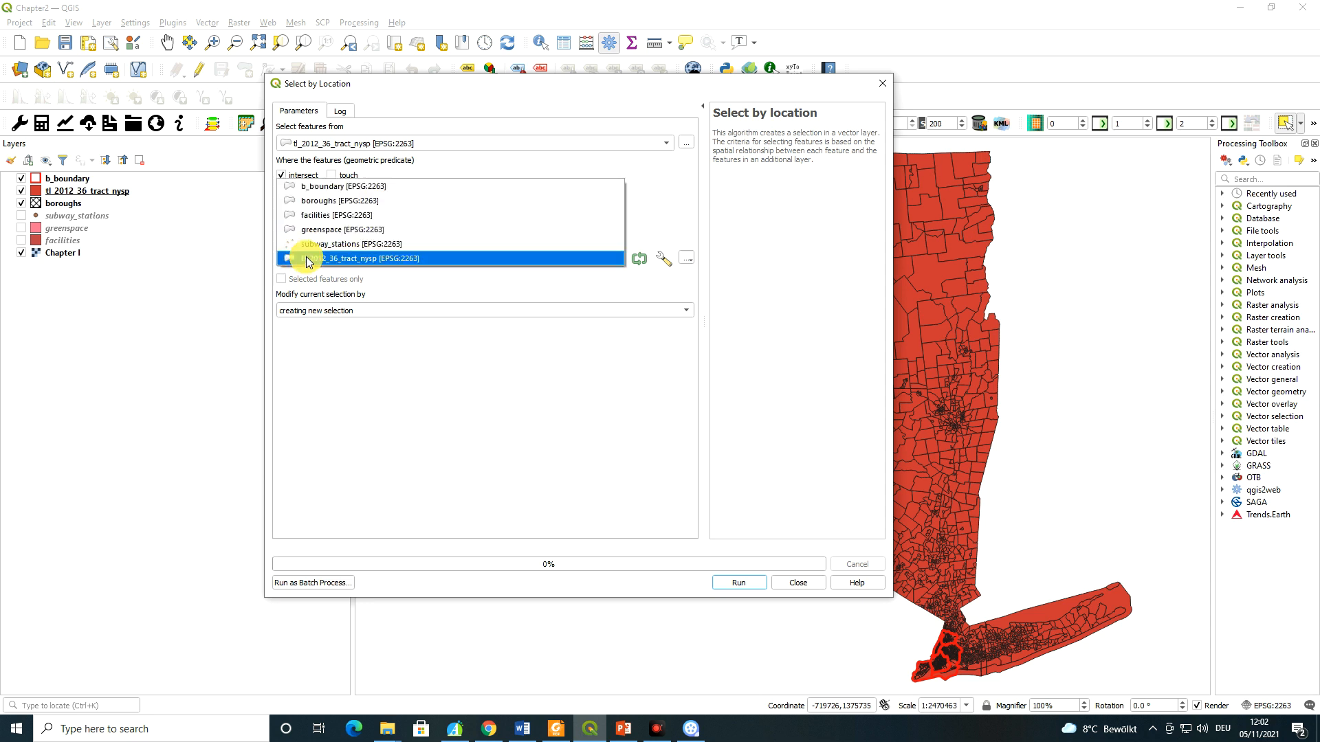
click(353, 186)
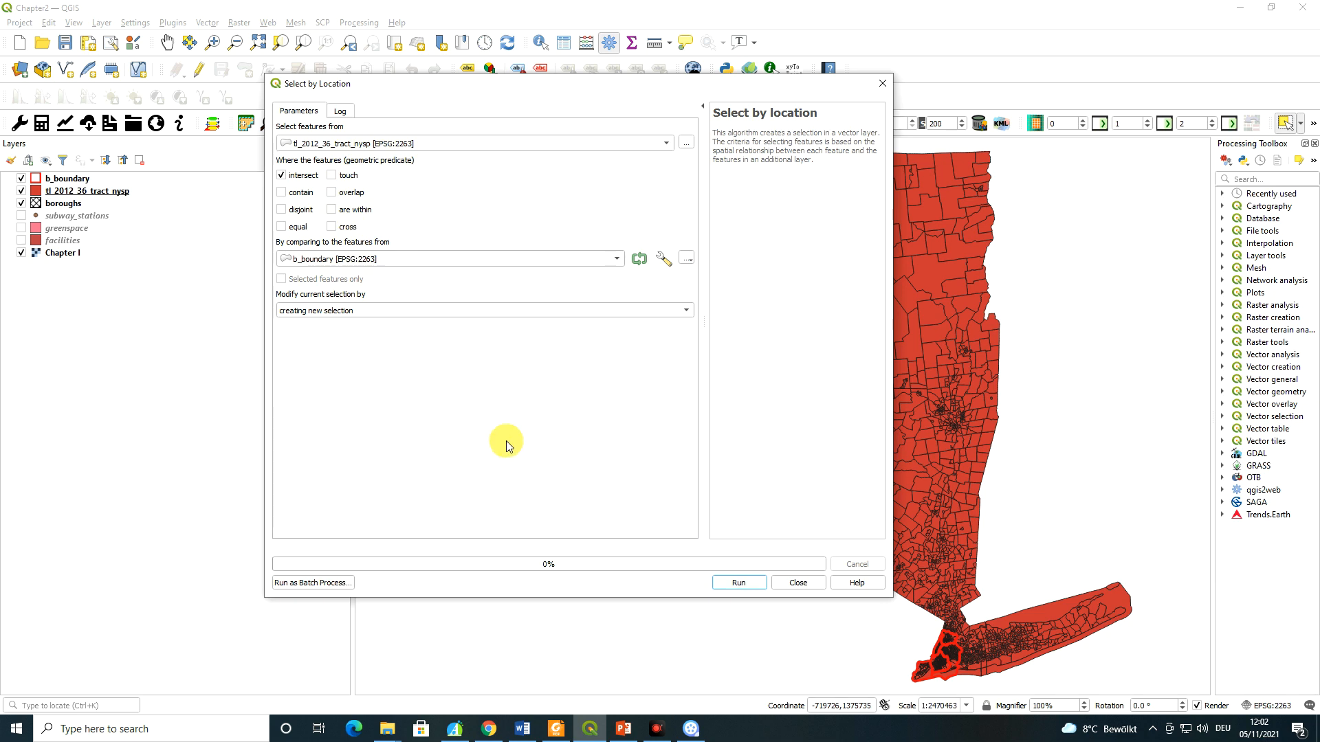
click(739, 583)
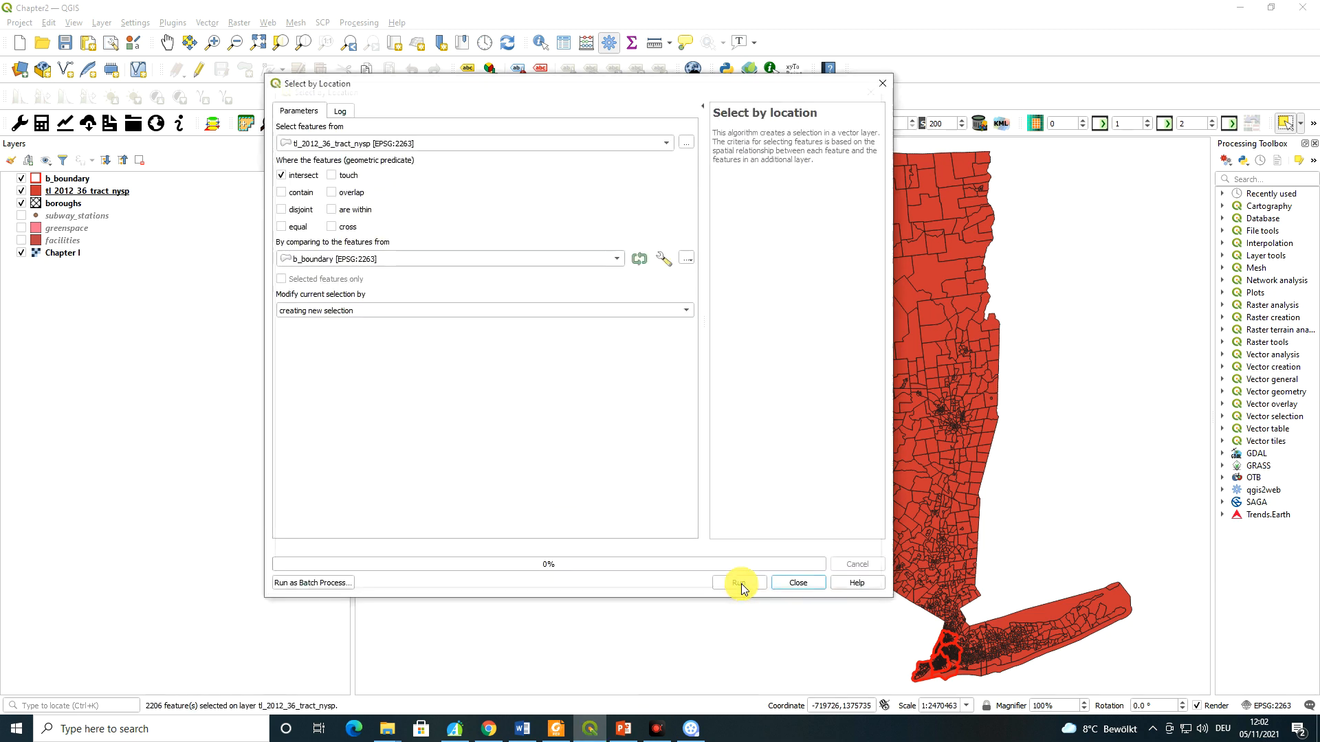
click(886, 84)
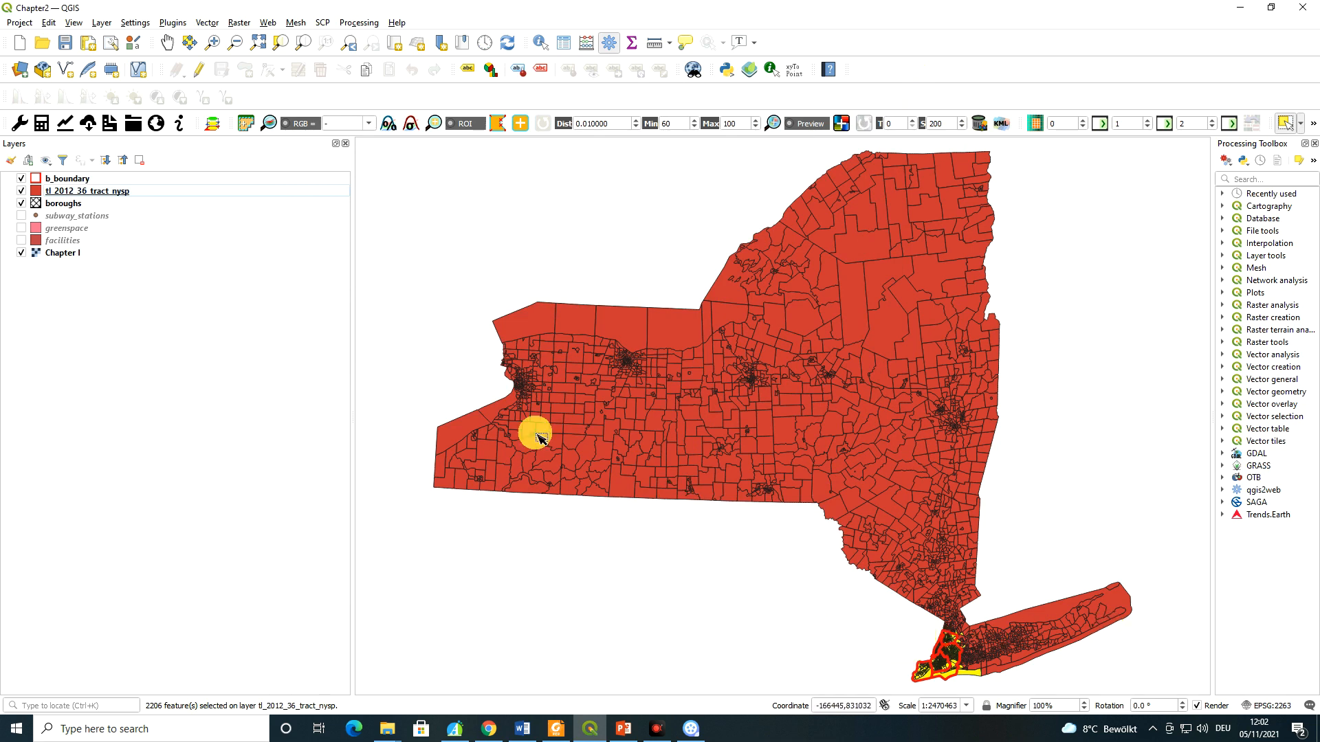
Deselect the census tracts outside the southeastern borough boundary, including the long coastal strip and the tracts just north of it
right_click(100, 192)
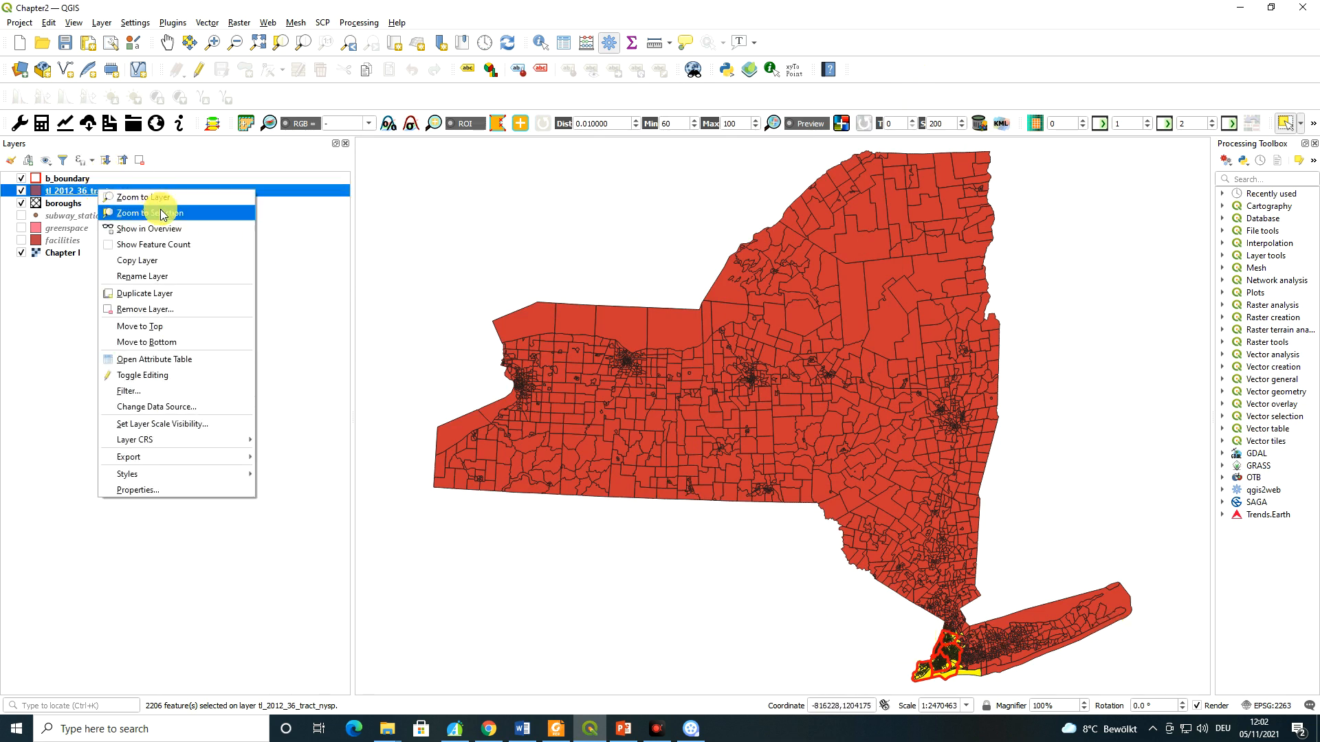
click(135, 219)
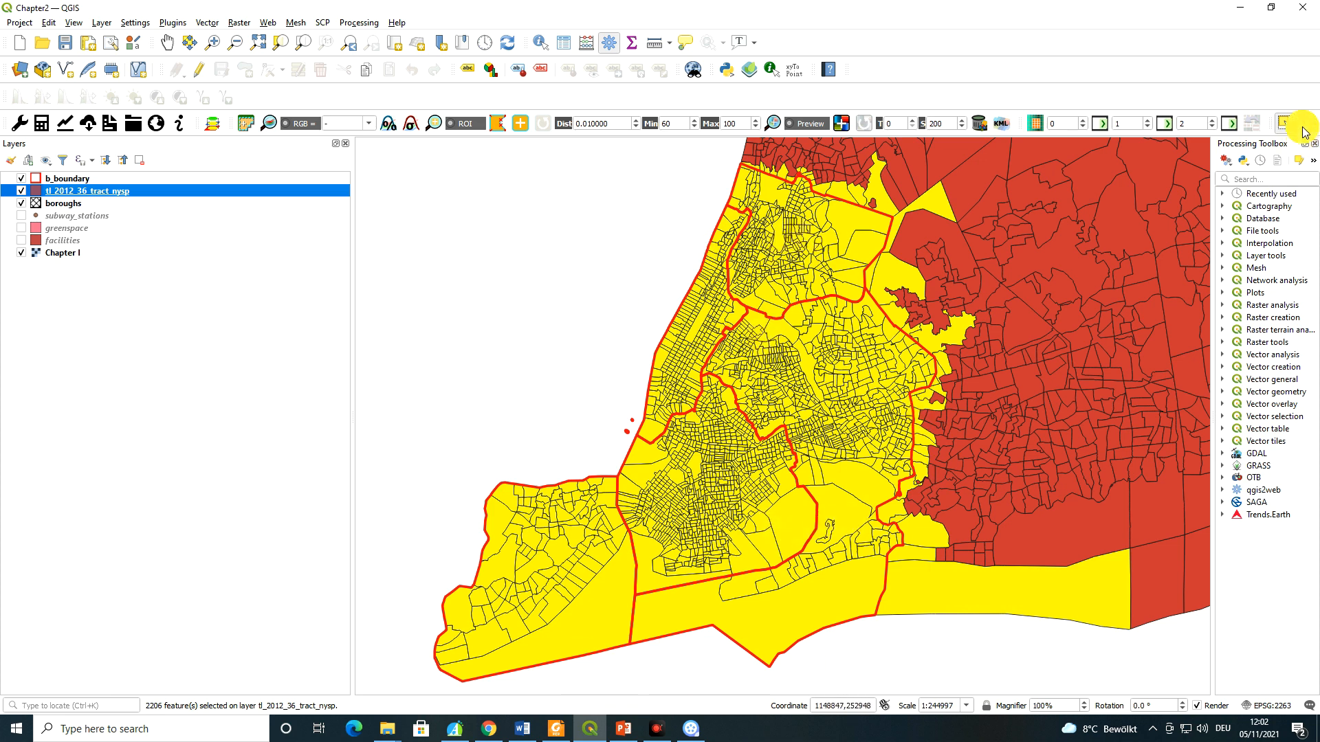
click(1303, 127)
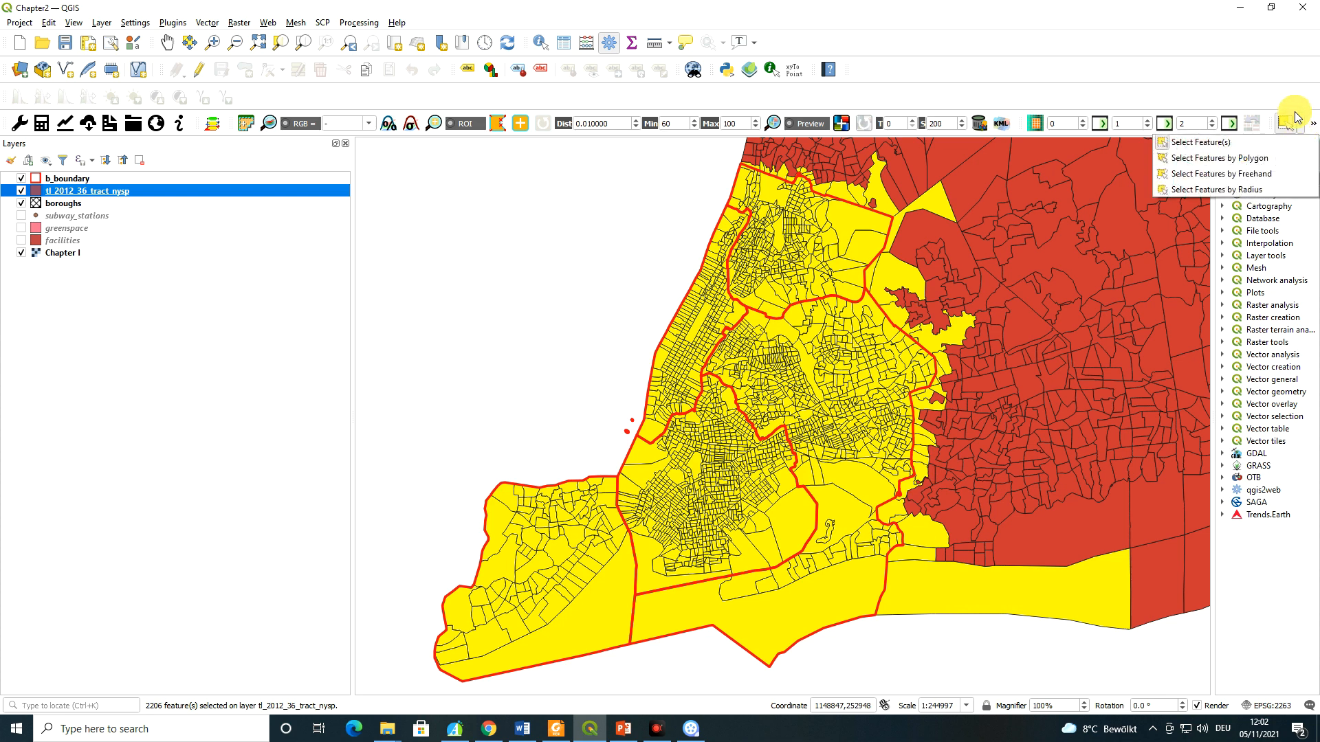
click(1227, 150)
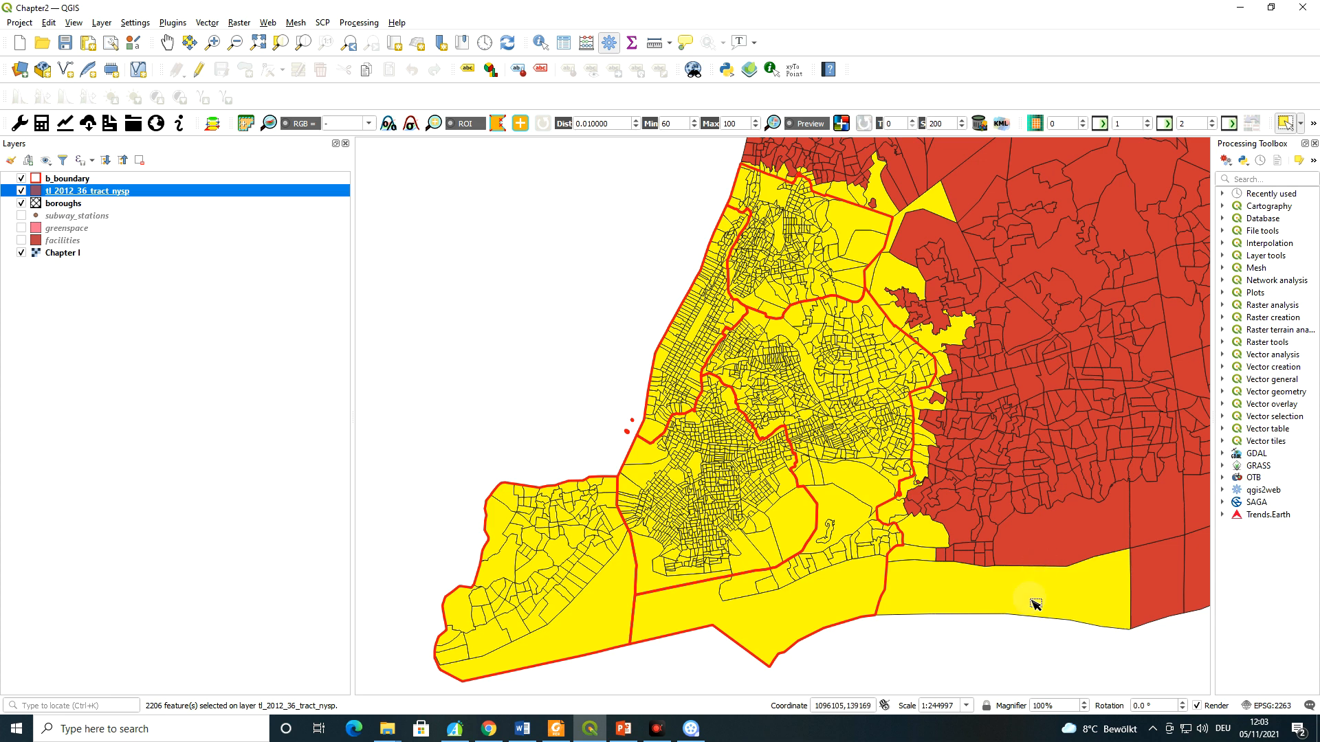
ctrl+click(981, 591)
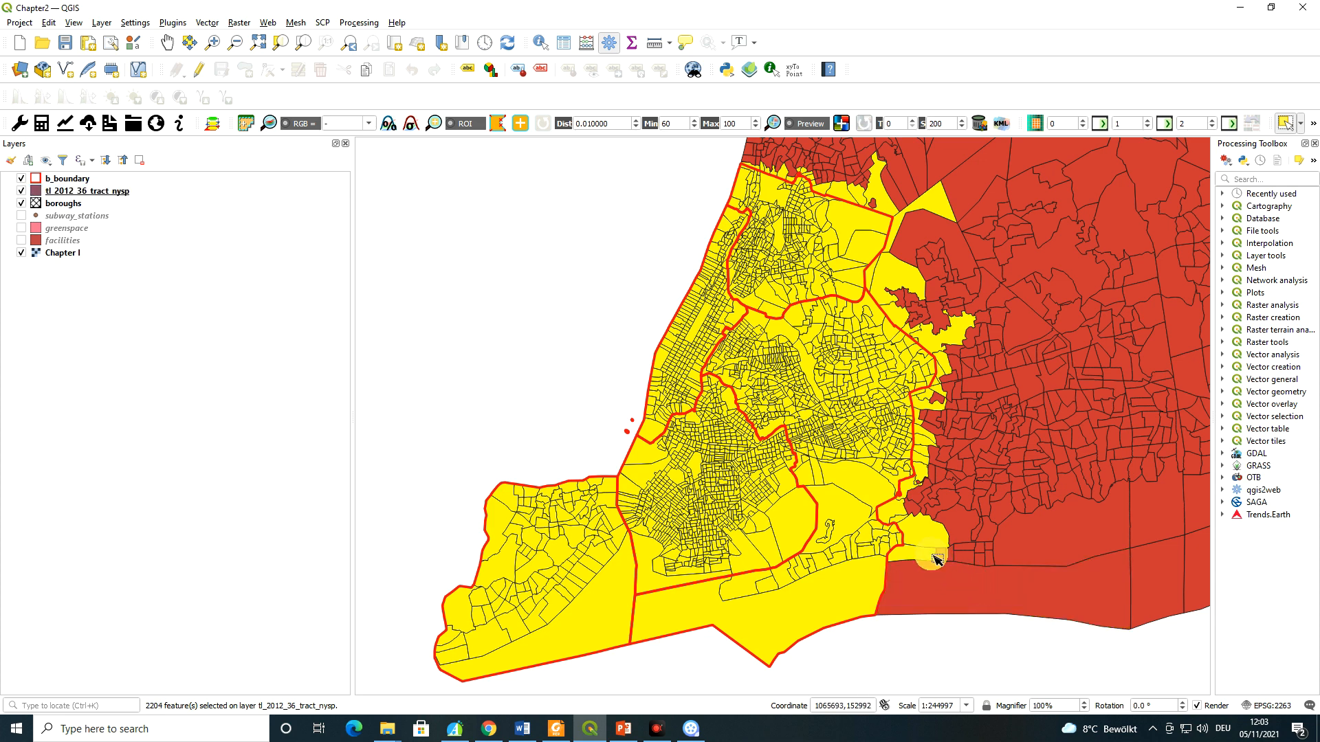
ctrl+click(932, 529)
ctrl+click(903, 514)
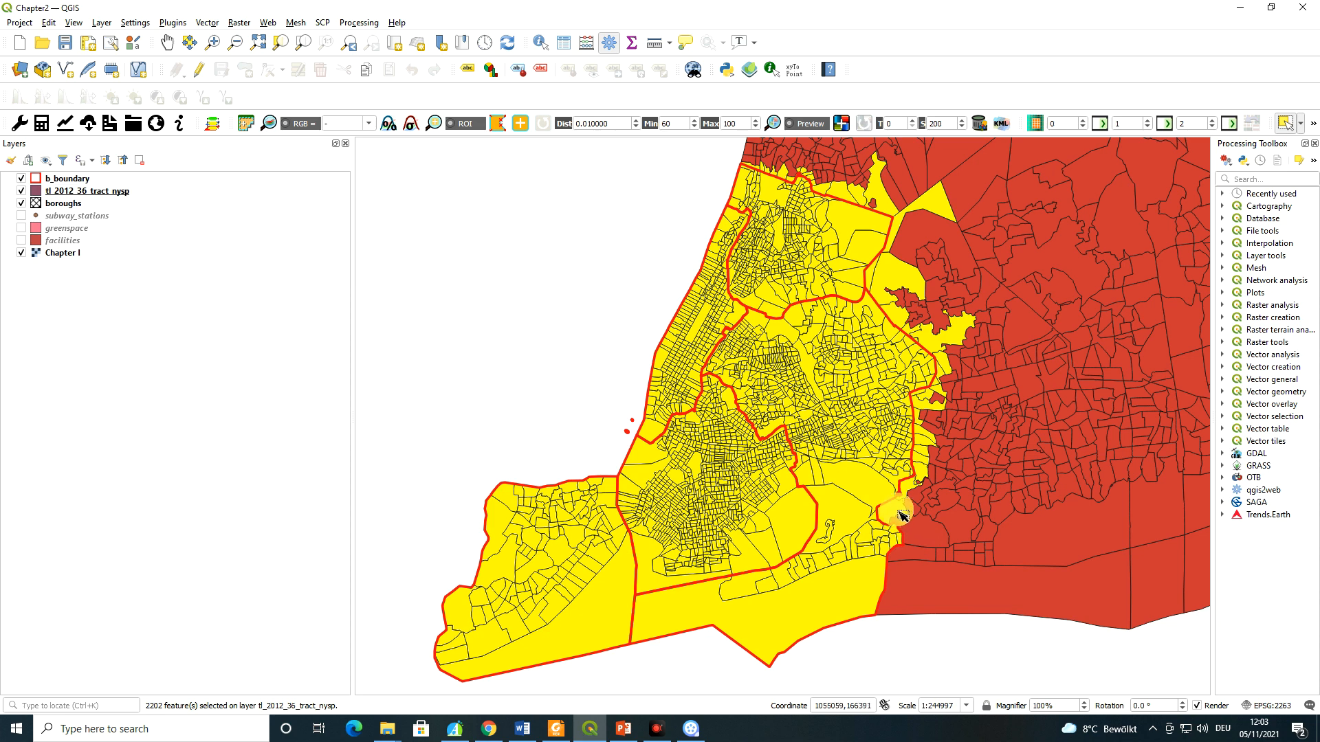
Deselect the highlighted tracts just outside the middle stretch of the eastern borough boundary
ctrl+click(929, 467)
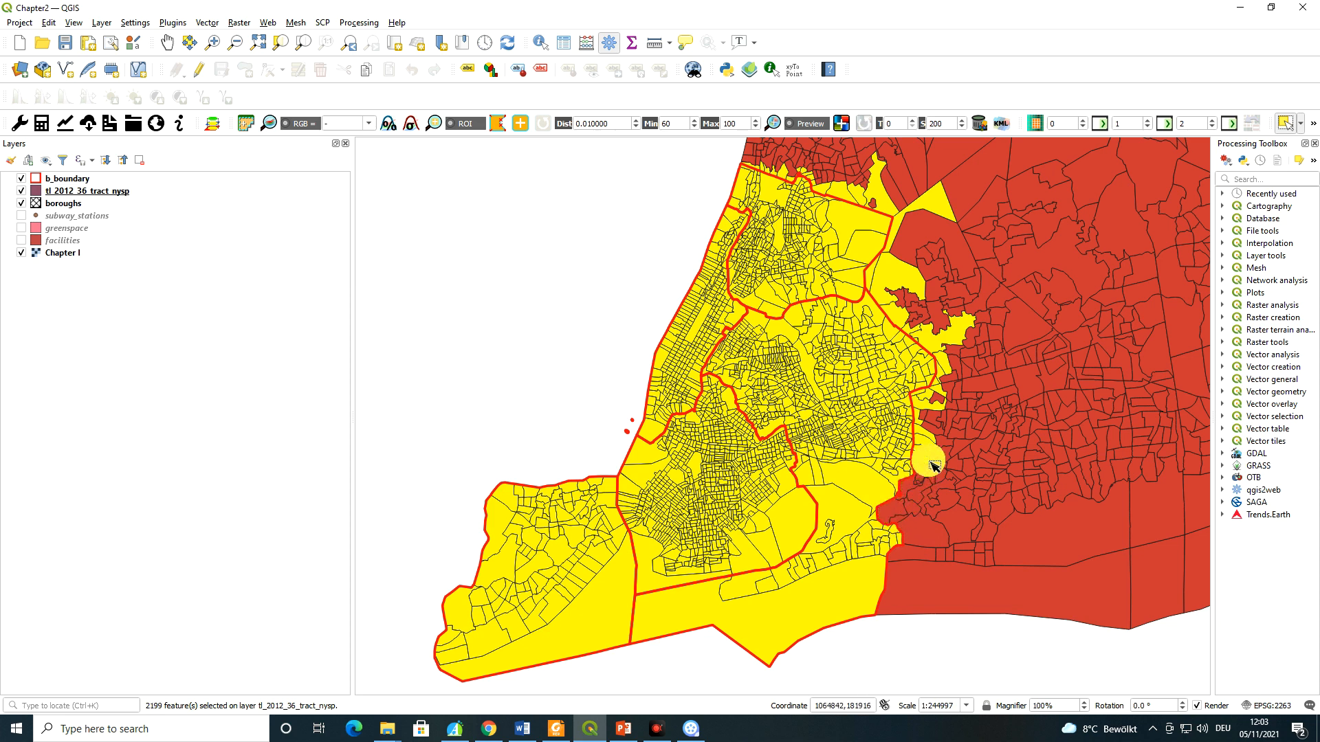
ctrl+click(931, 463)
ctrl+click(928, 453)
ctrl+click(926, 442)
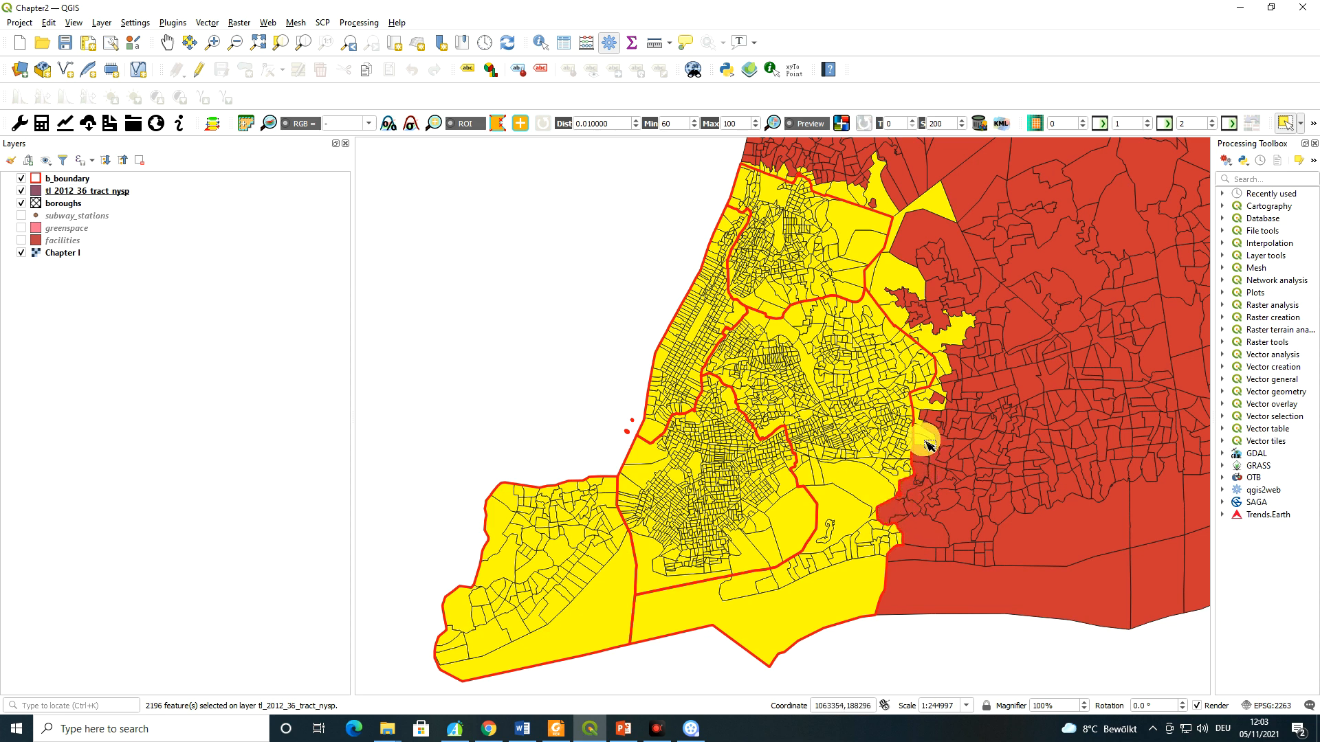
ctrl+click(924, 430)
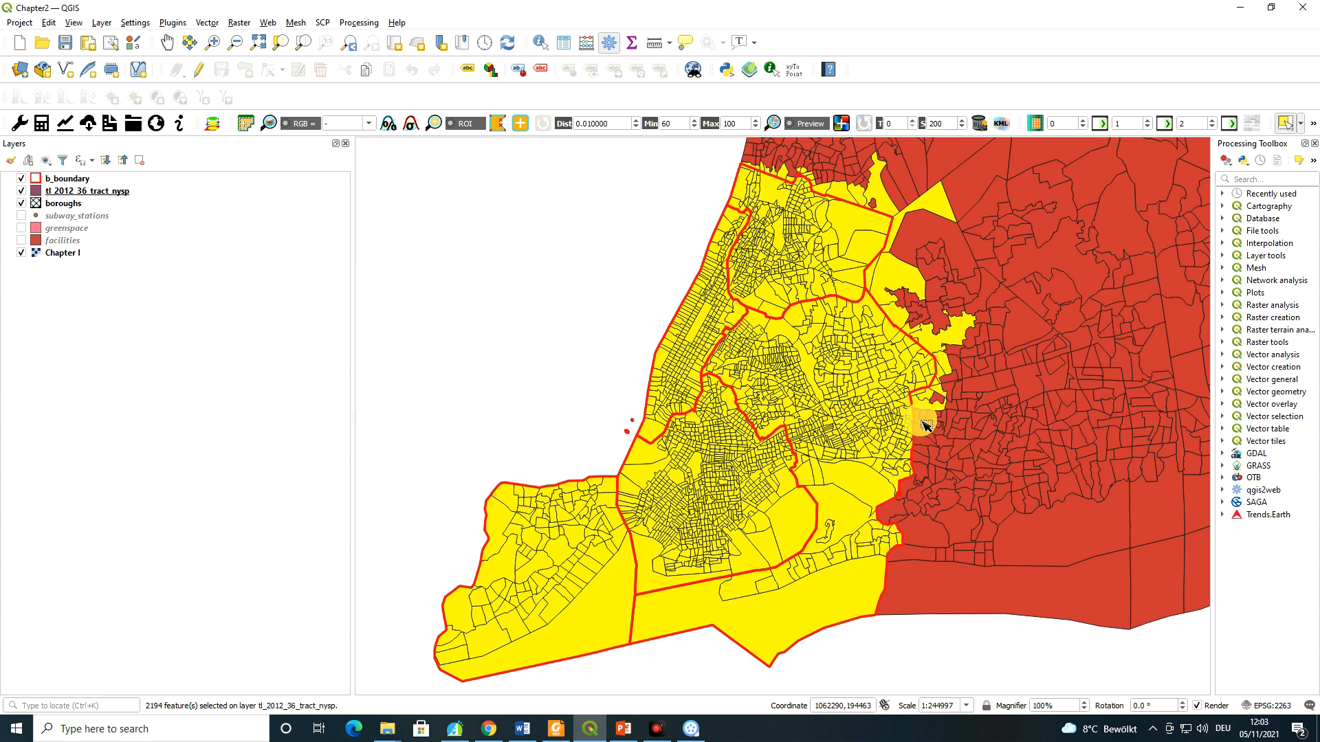
ctrl+click(922, 409)
ctrl+click(925, 400)
ctrl+click(931, 383)
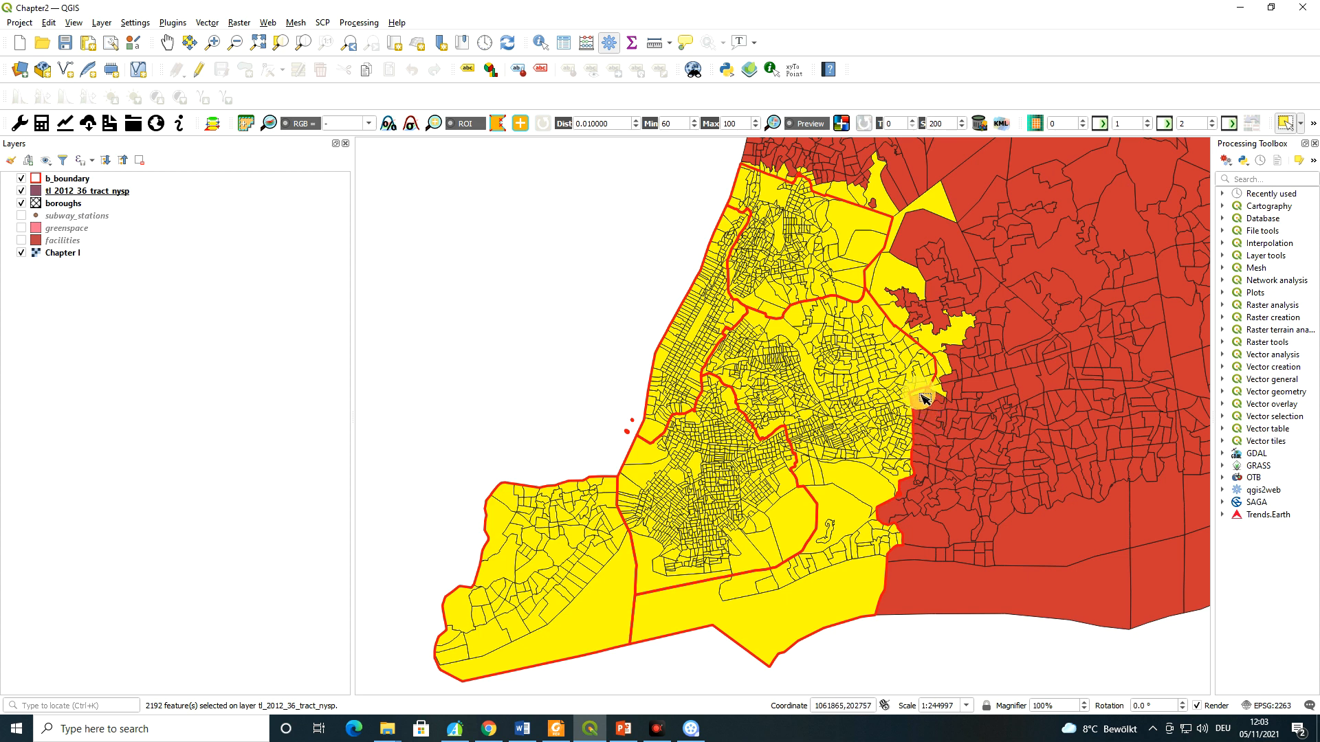
Deselect the highlighted tracts outside the northeastern borough boundary, from the easternmost bulge up to the northeast corner
ctrl+click(943, 394)
ctrl+click(943, 373)
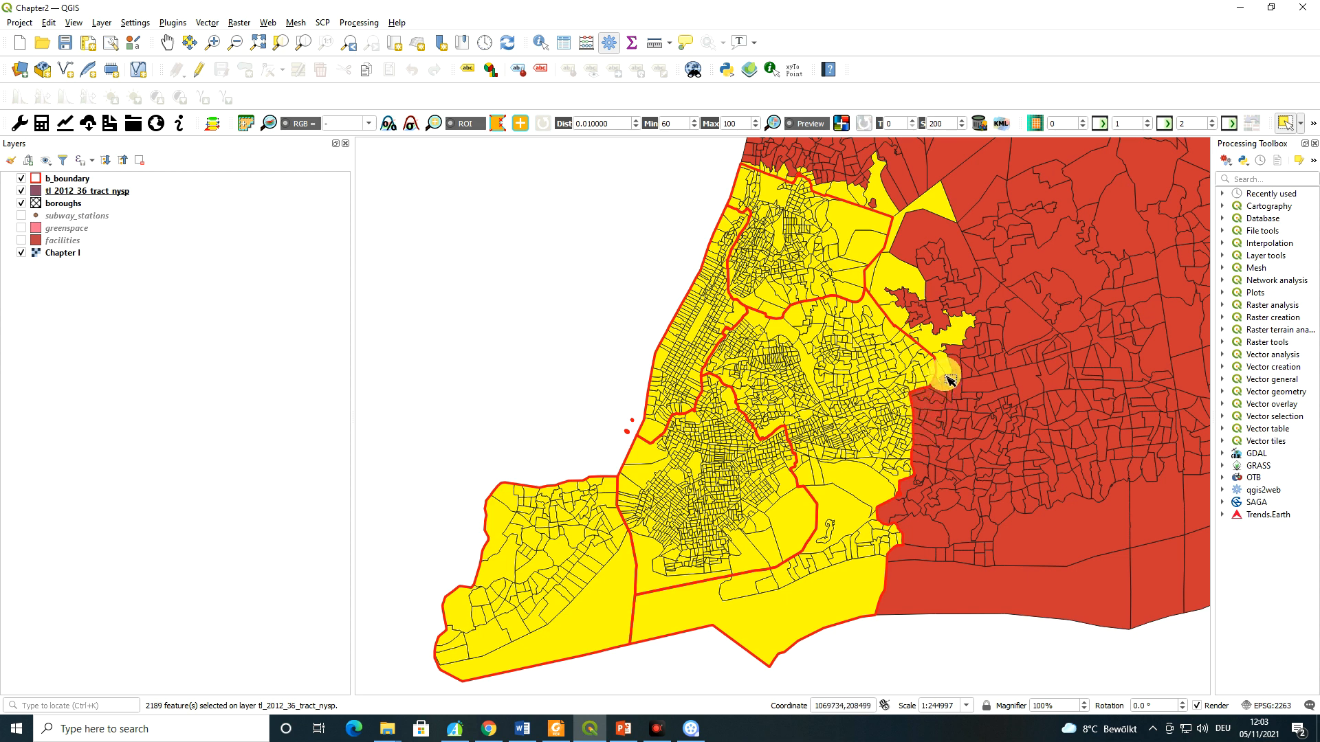
ctrl+click(947, 365)
ctrl+click(941, 336)
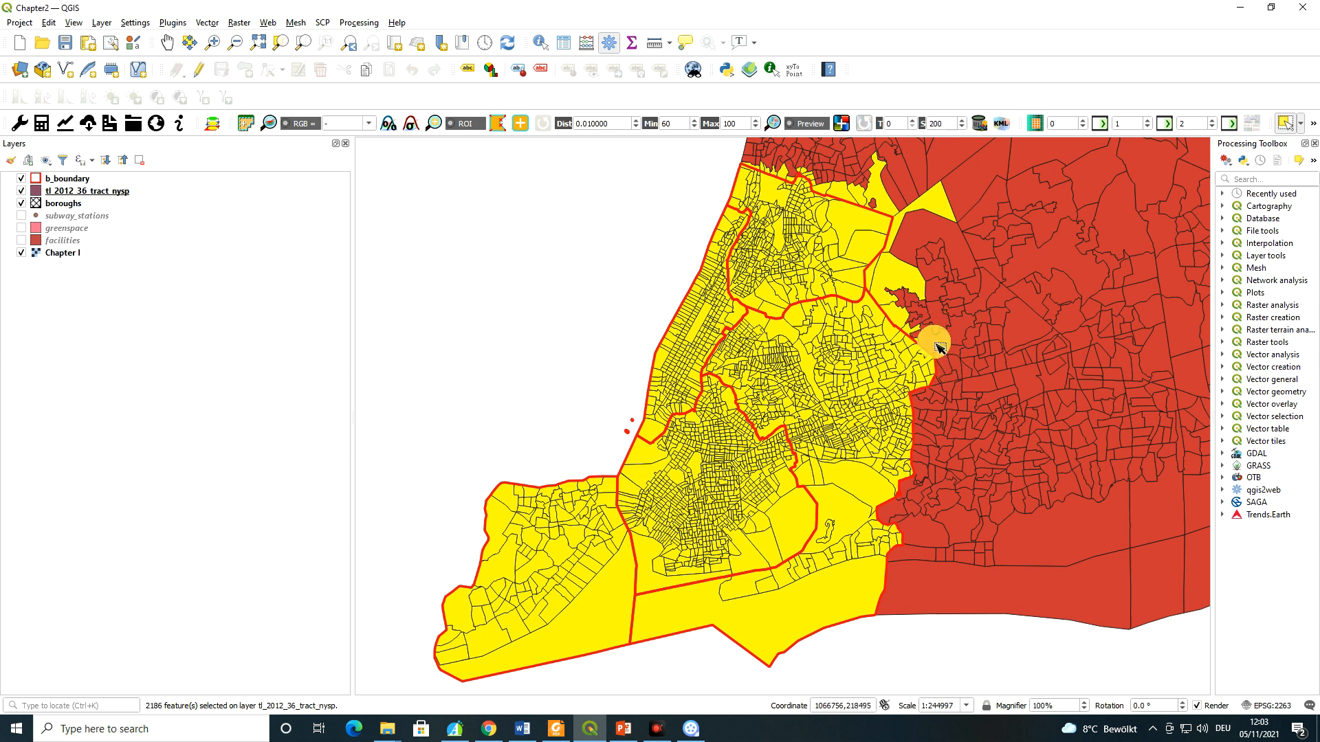
ctrl+click(906, 325)
ctrl+click(897, 298)
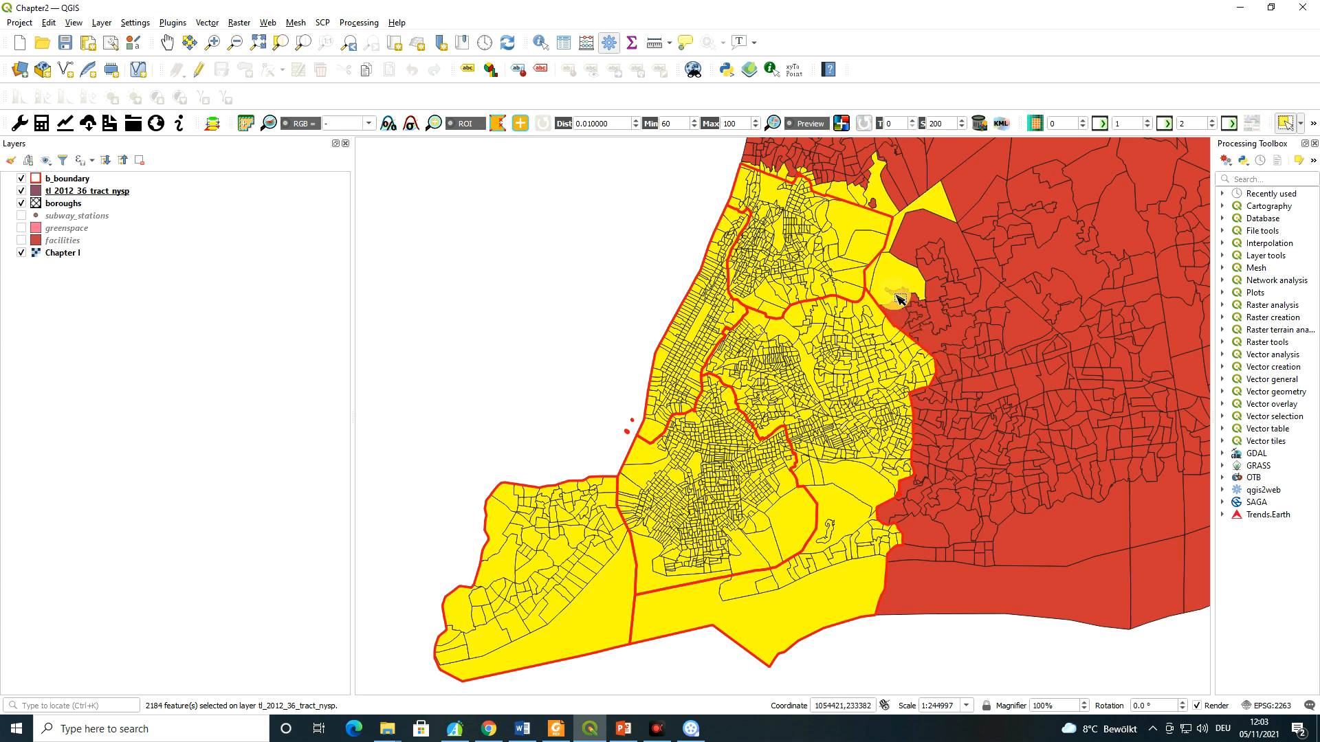
ctrl+click(890, 285)
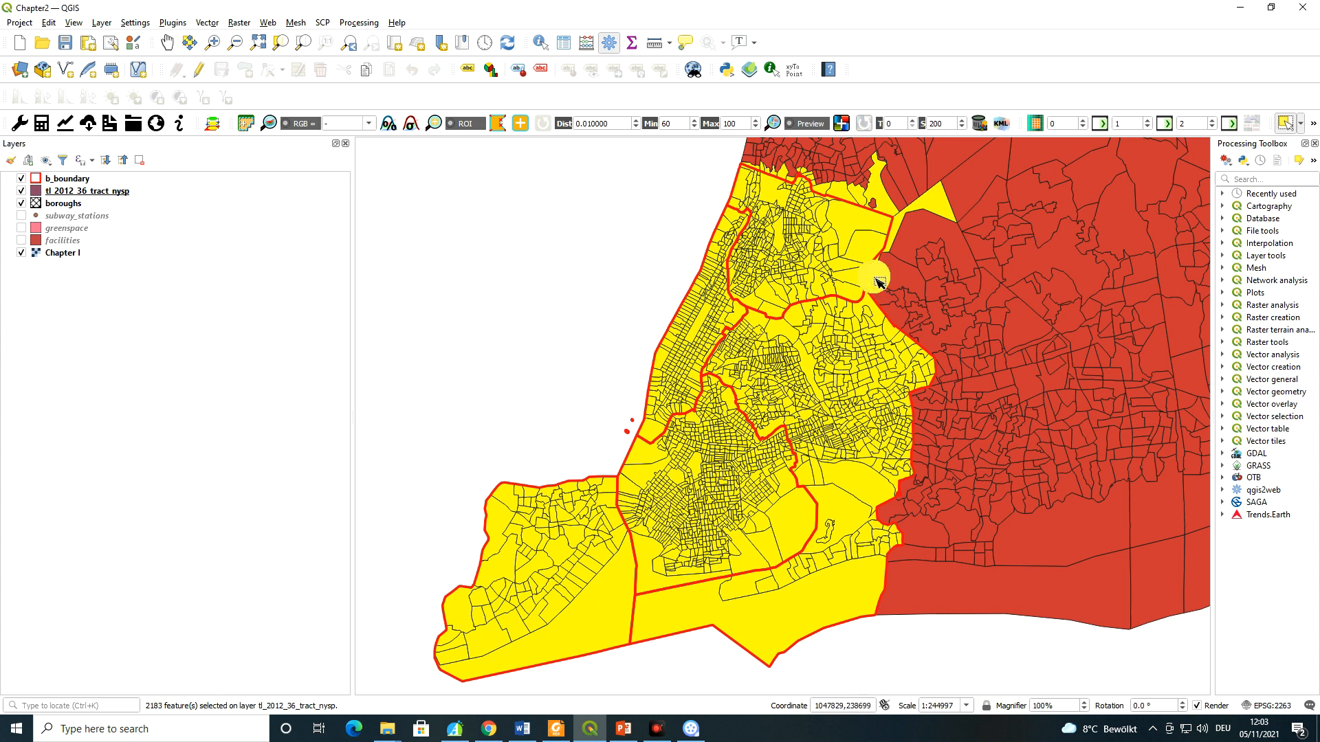
ctrl+click(876, 278)
ctrl+click(879, 190)
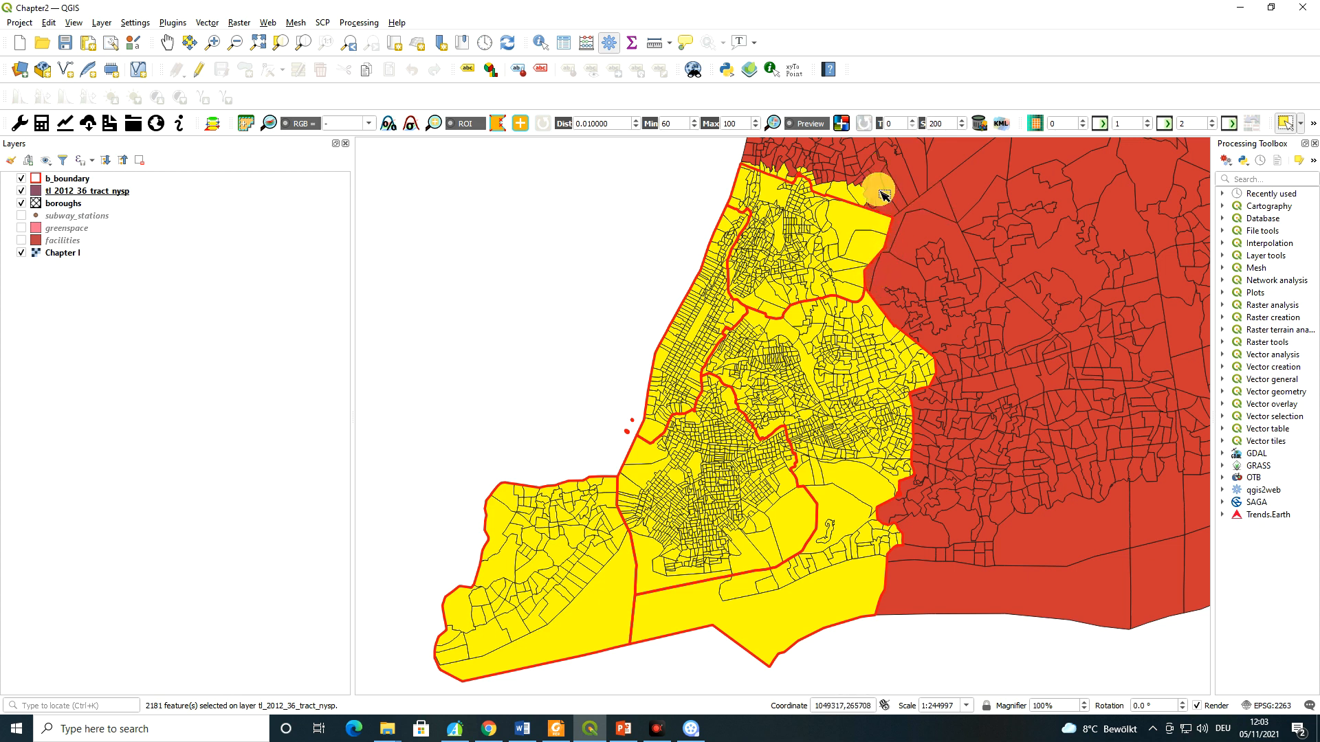
Deselect the highlighted tracts outside the northern borough boundary, working west from the northeast corner
ctrl+click(862, 195)
ctrl+click(846, 192)
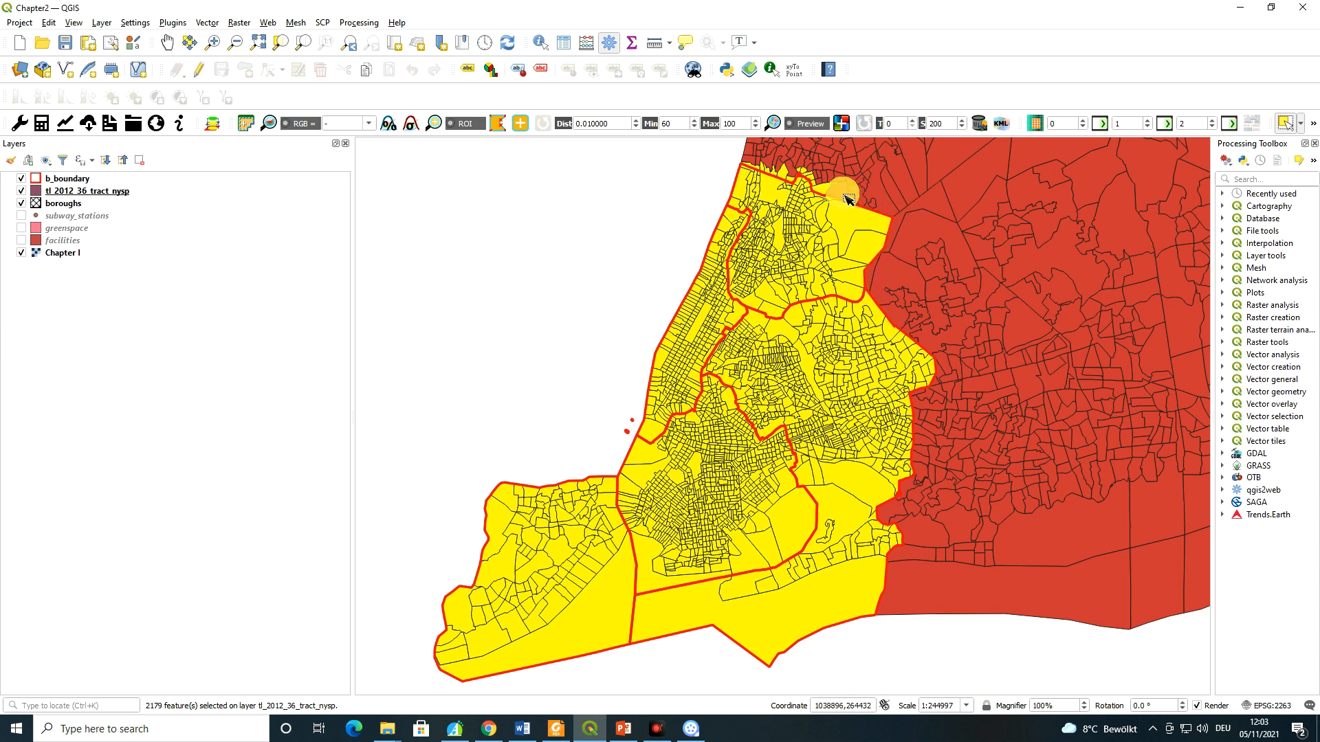
ctrl+click(825, 187)
ctrl+click(820, 181)
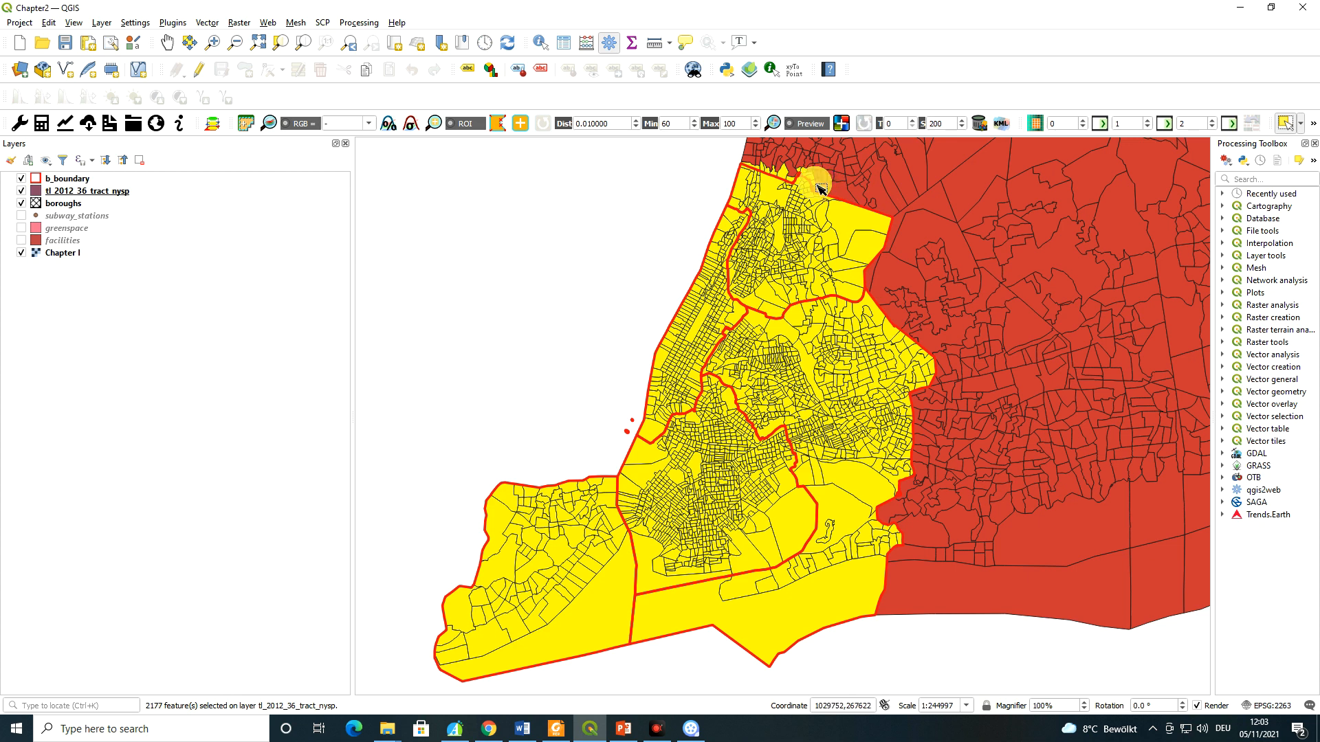
ctrl+click(816, 179)
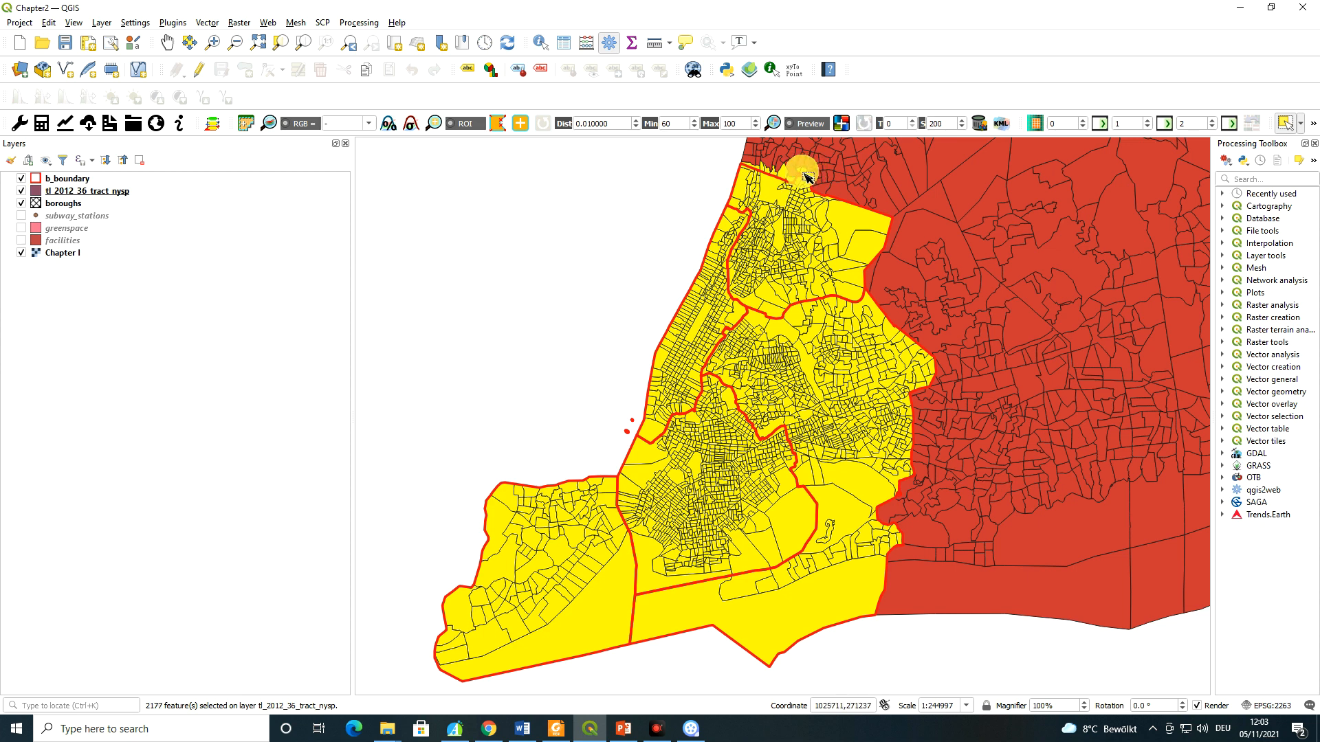
ctrl+click(807, 172)
ctrl+click(811, 176)
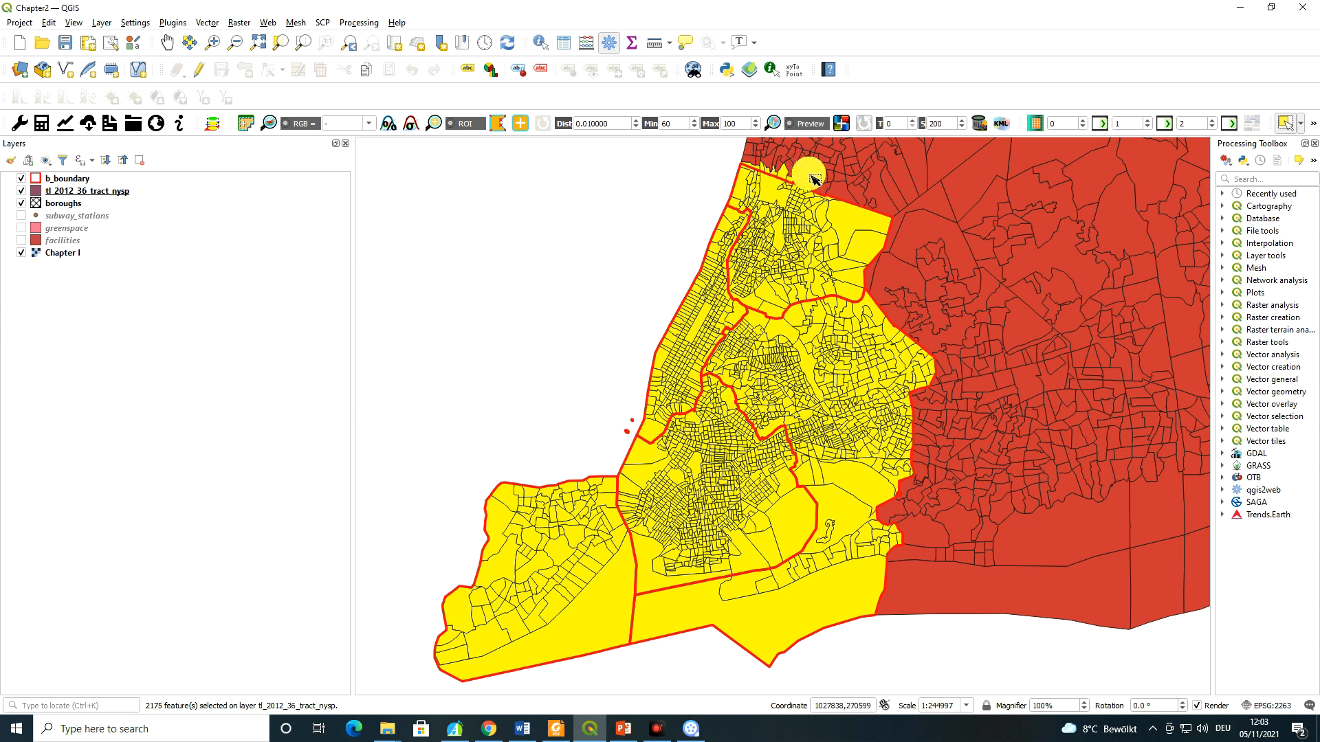
ctrl+click(805, 175)
ctrl+click(769, 173)
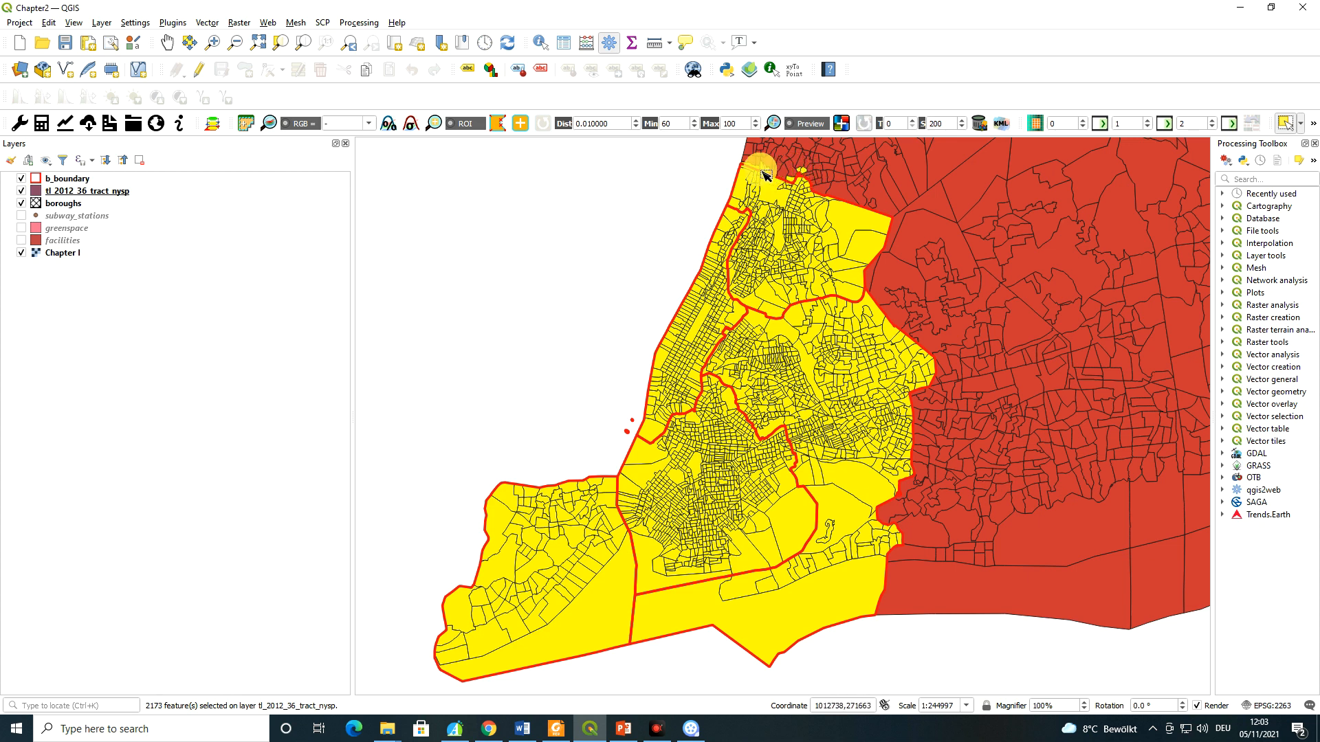
Deselect the remaining highlighted tracts above the western end of the northern boundary and around its central notch
ctrl+click(763, 170)
ctrl+click(766, 172)
ctrl+click(771, 174)
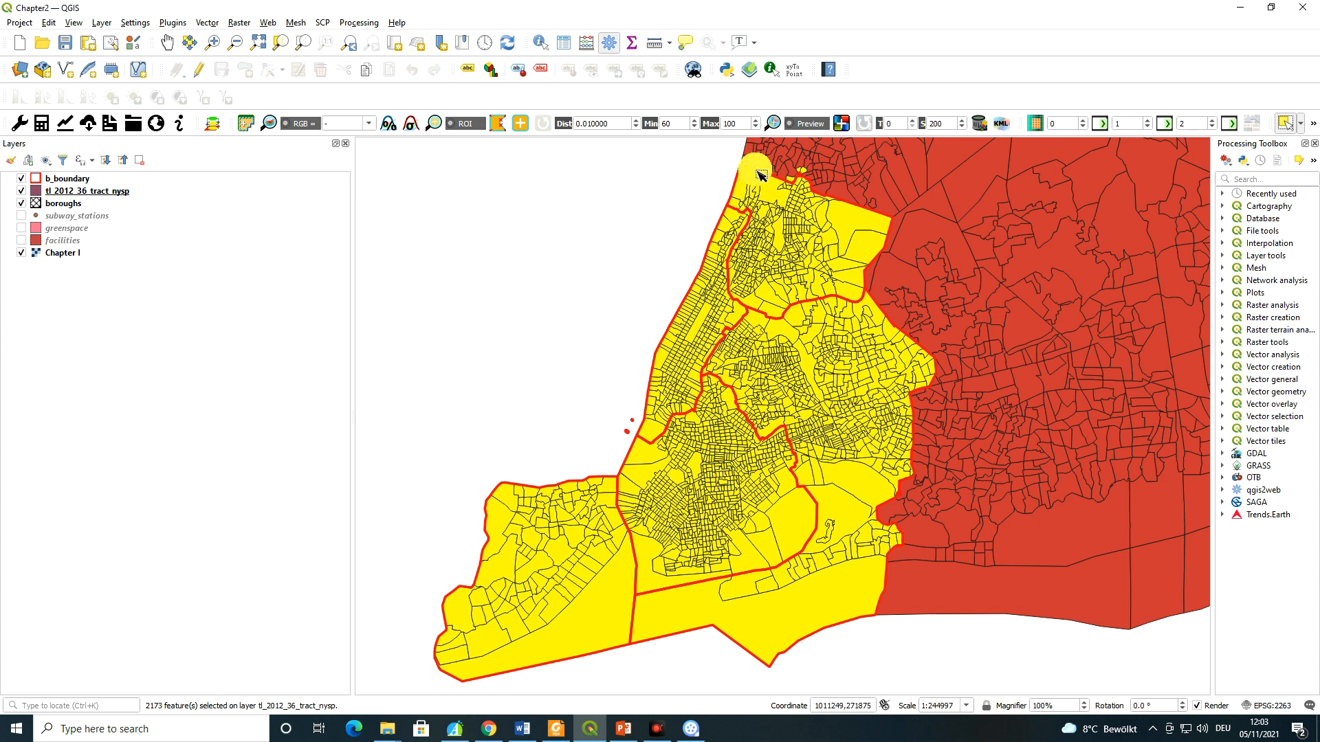
ctrl+click(768, 175)
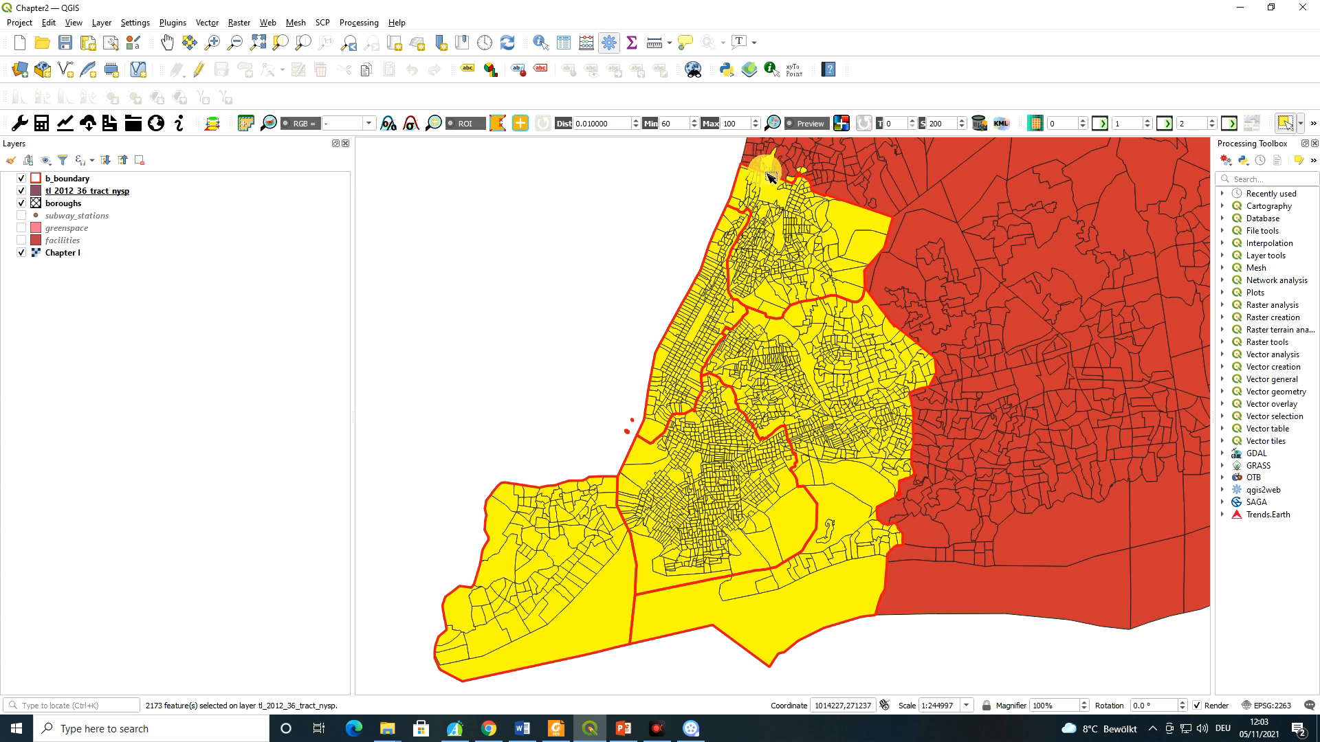
ctrl+click(769, 175)
ctrl+click(796, 184)
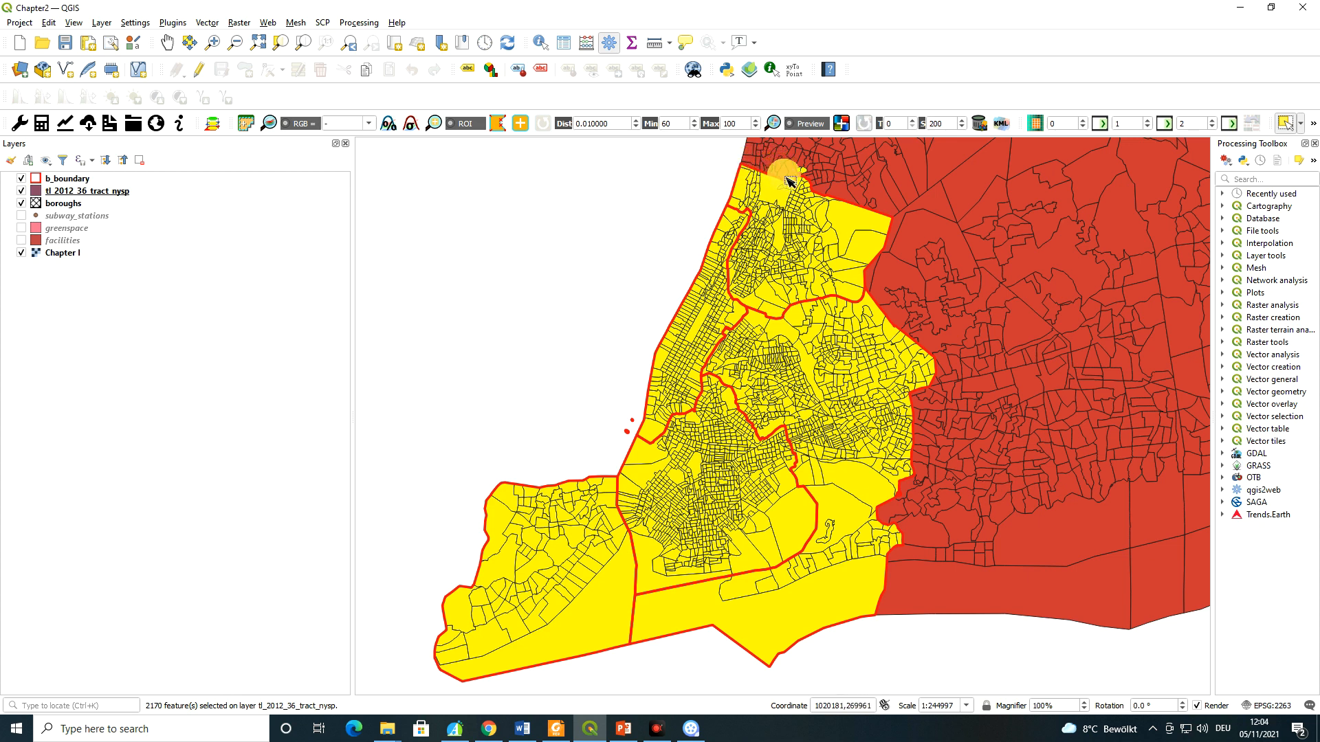
ctrl+click(800, 179)
ctrl+click(804, 174)
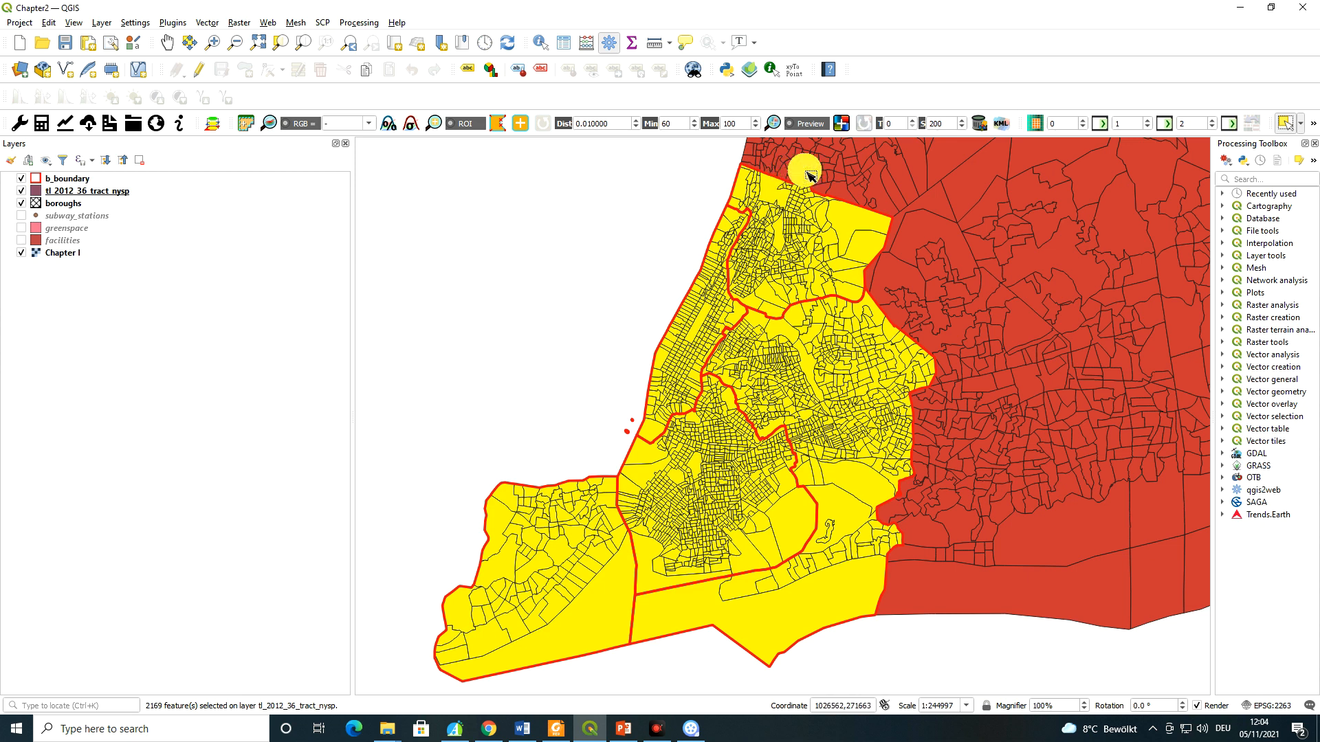
ctrl+click(804, 175)
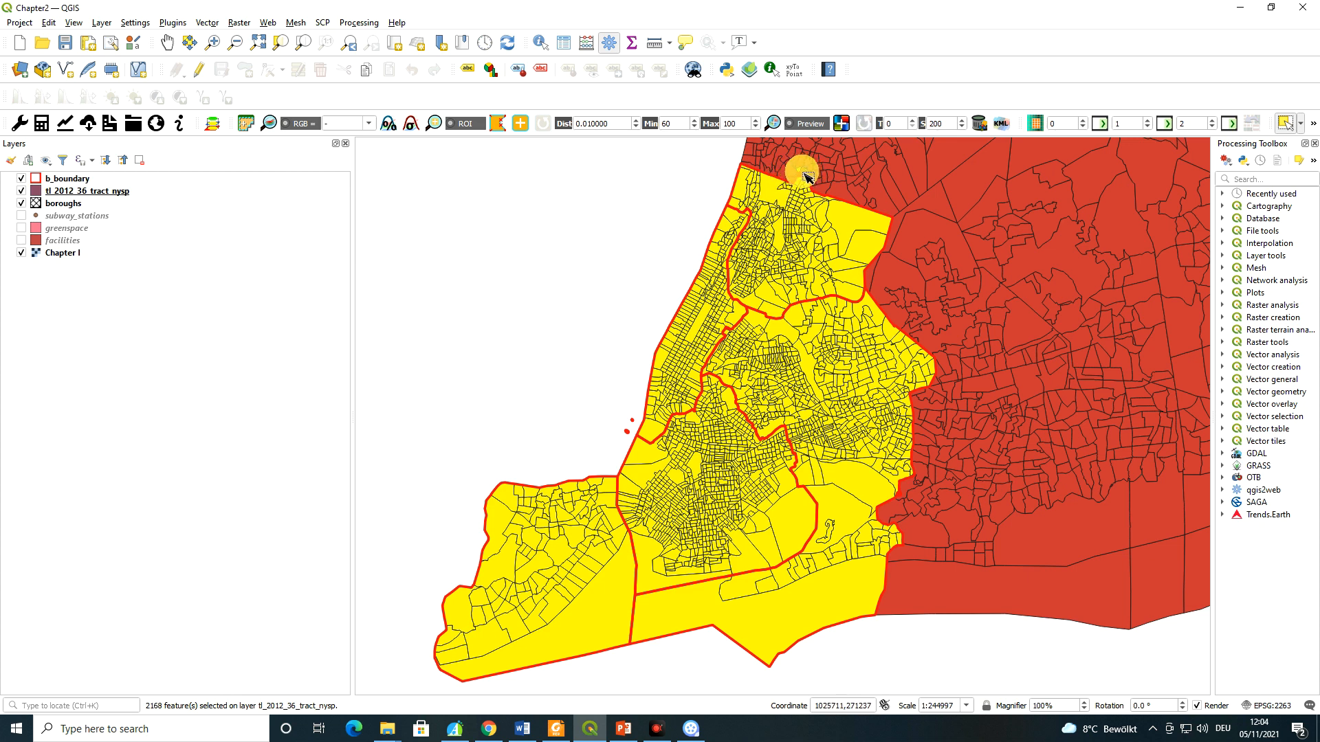
Deselect the last highlighted tract protruding beyond the notch in the northern borough boundary
ctrl+click(805, 175)
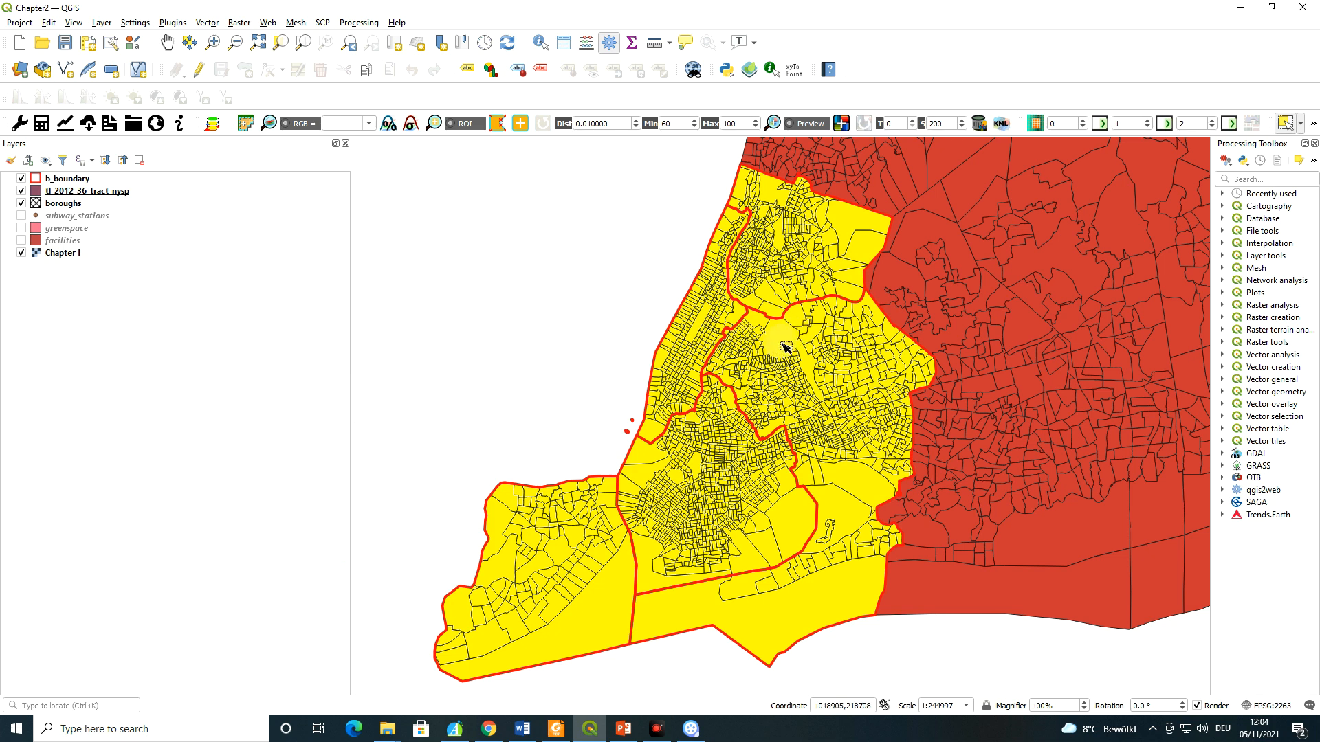
Set up an export of the selected tl_2012_36_tract_nysp features to Tracts_NYC.shp in F:\Teaching\Udemy\Basics_GIS\QGIS_vector_Analysis_course\QGIS
right_click(101, 191)
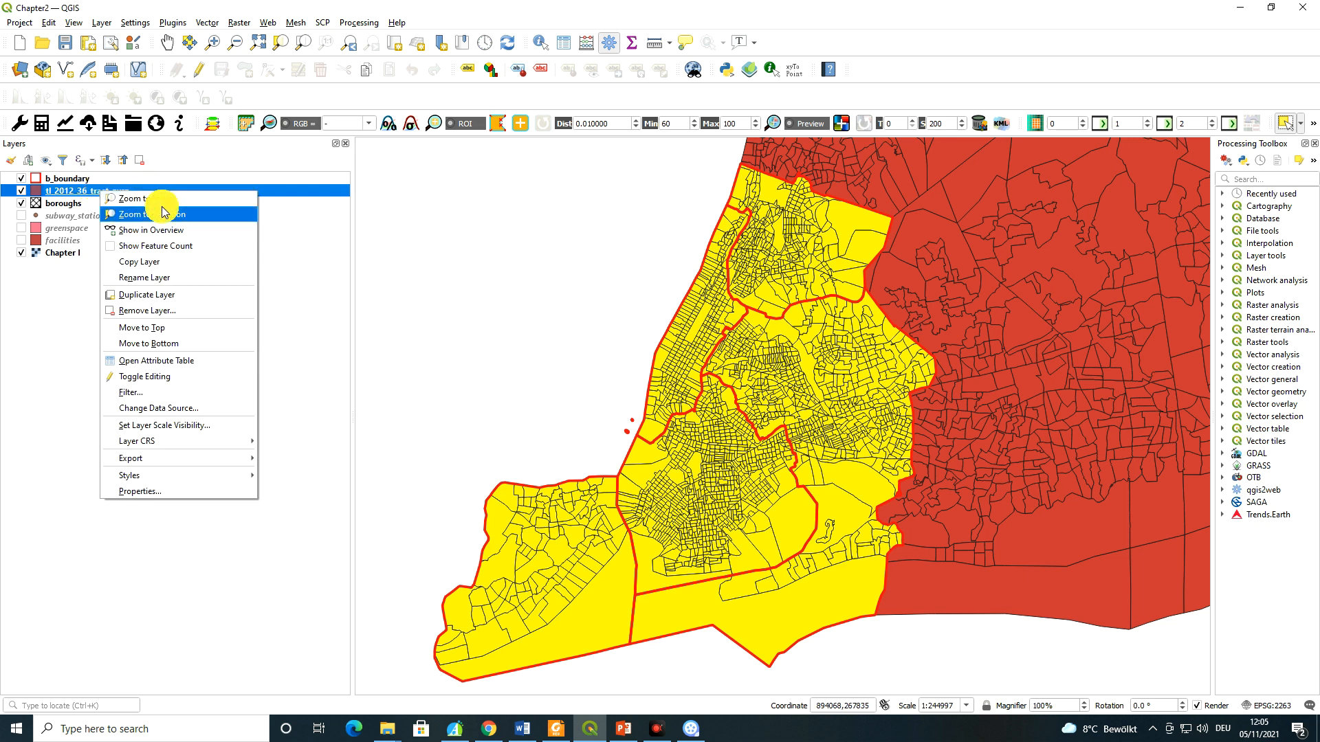
mouse_move(191, 443)
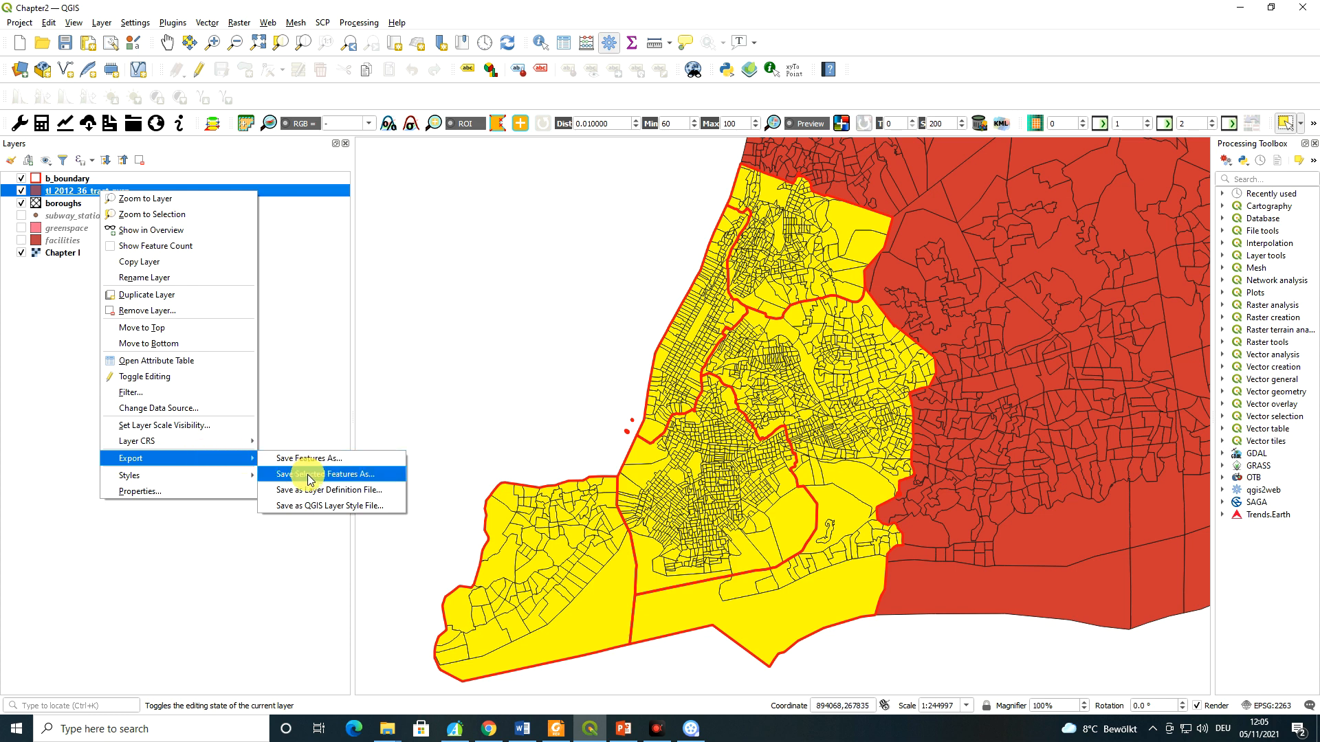
click(357, 478)
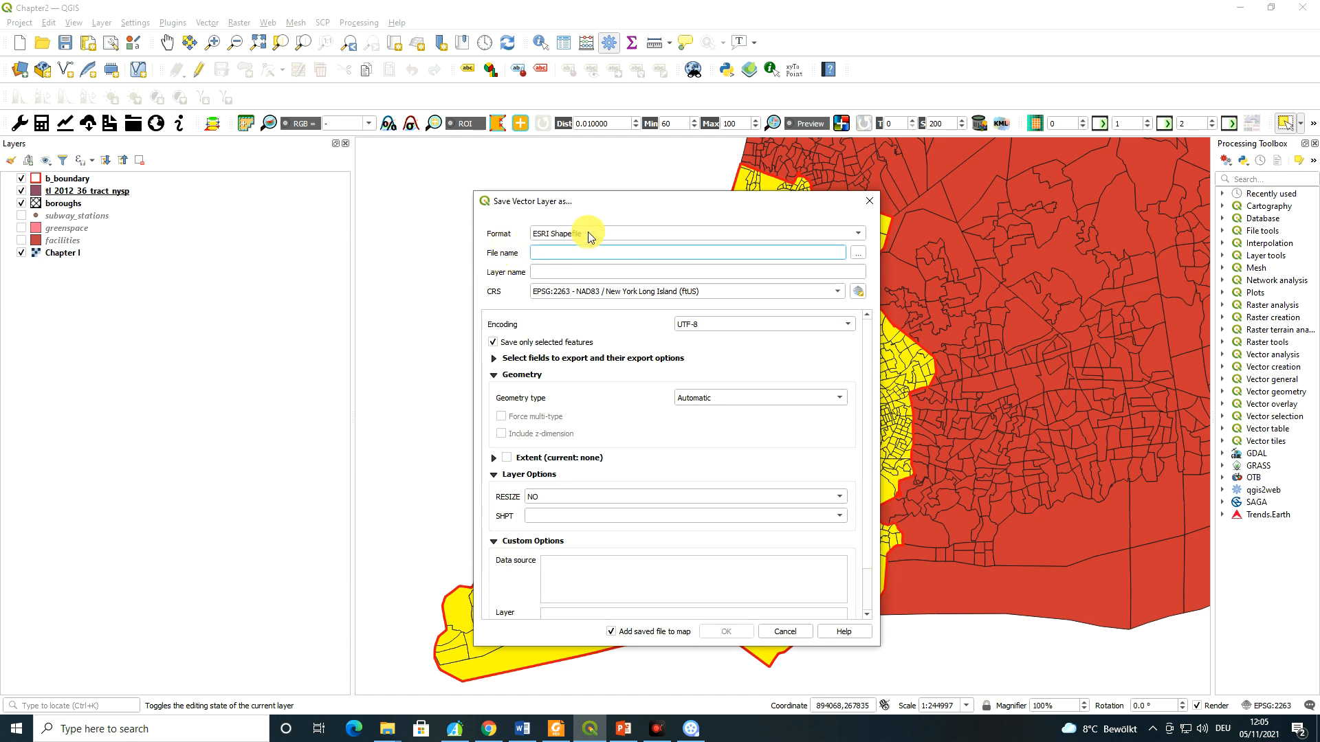
click(862, 256)
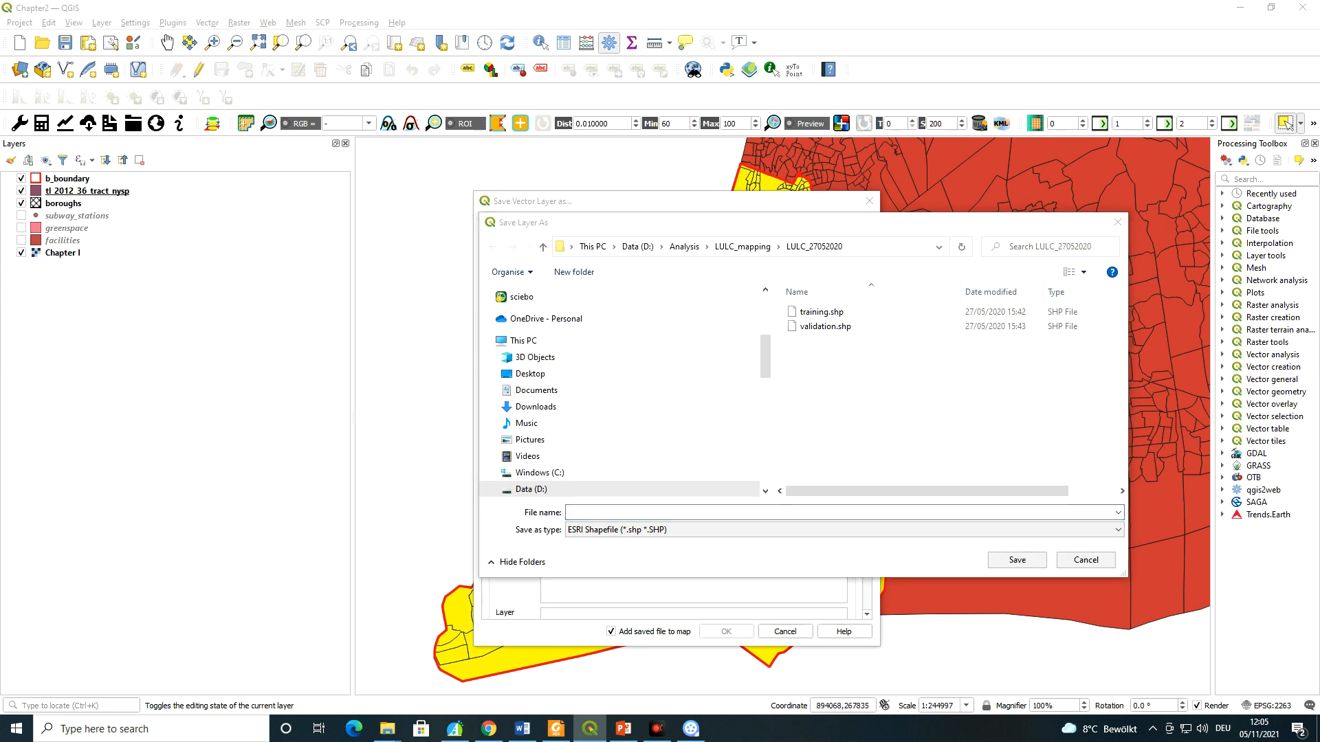
key(alt+Tab)
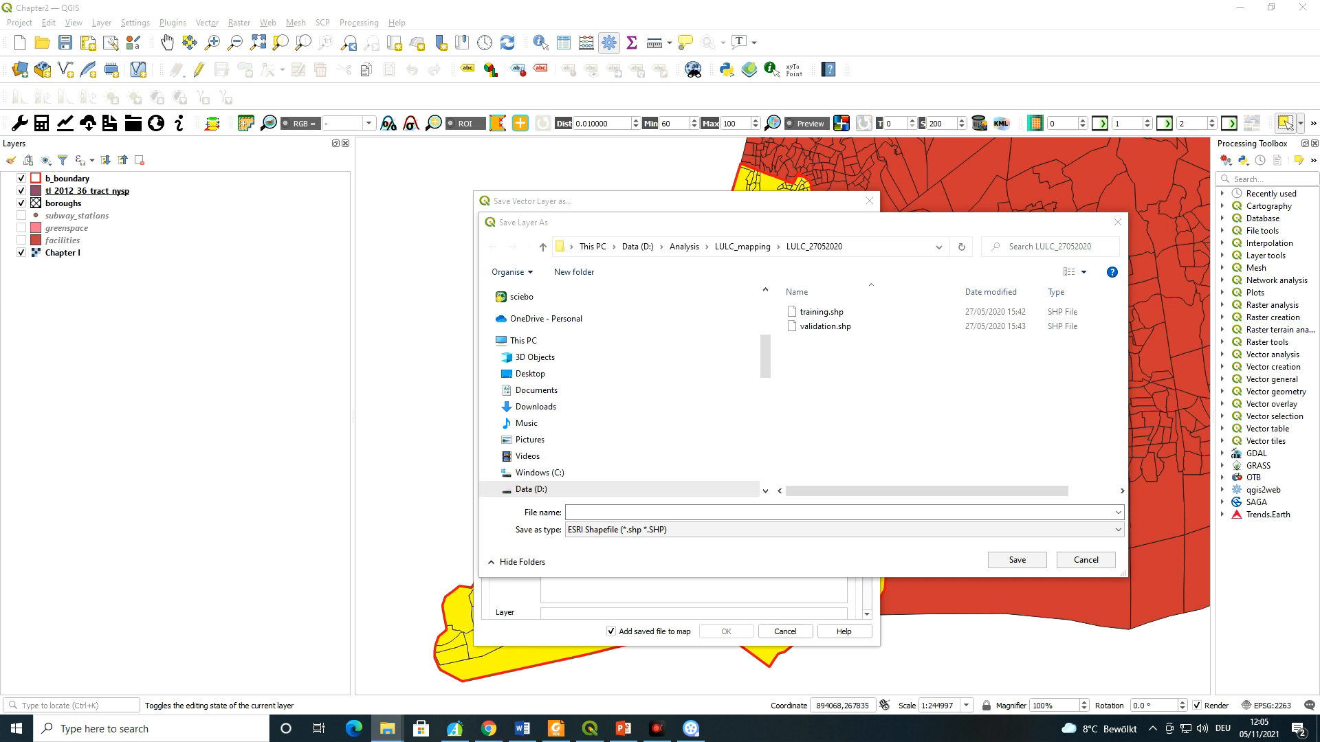
click(877, 248)
text(F:\Teaching\Udemy\Basics_GIS\QGIS_vector_Analysis_course\QGIS)
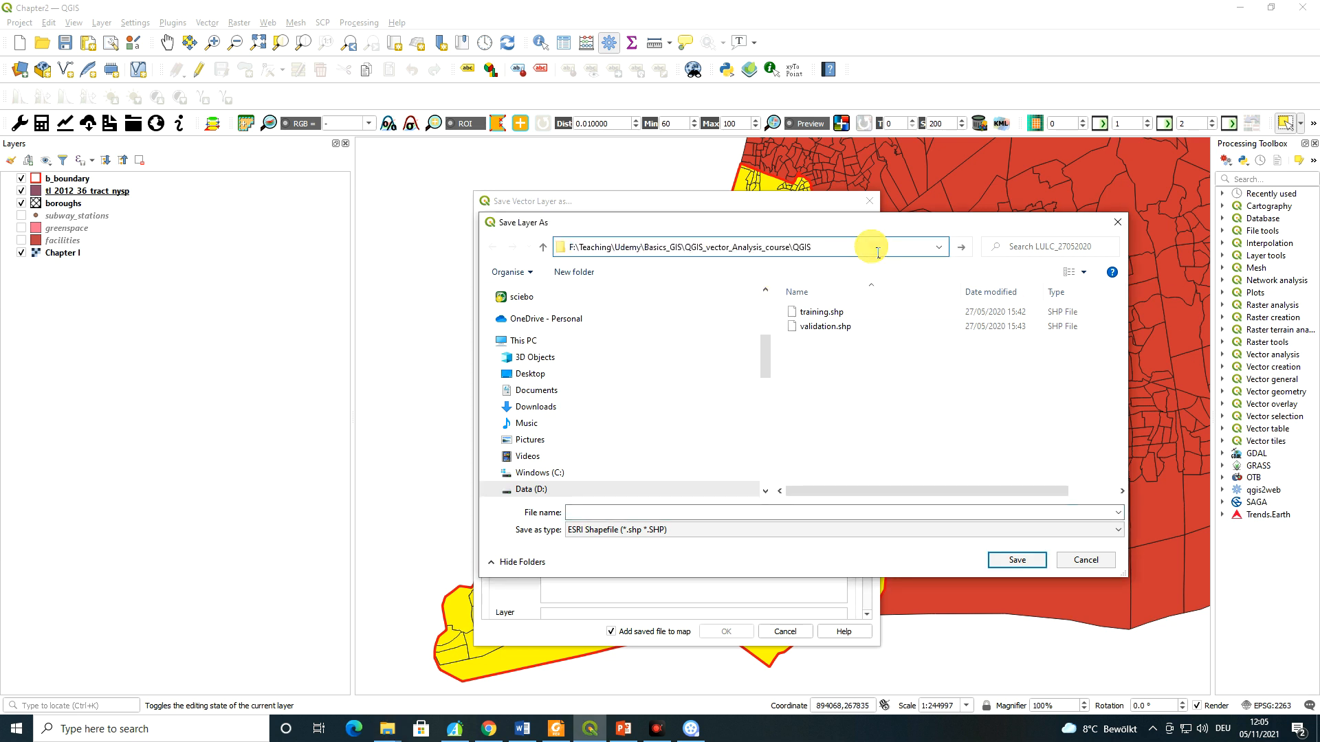
key(Return)
click(612, 513)
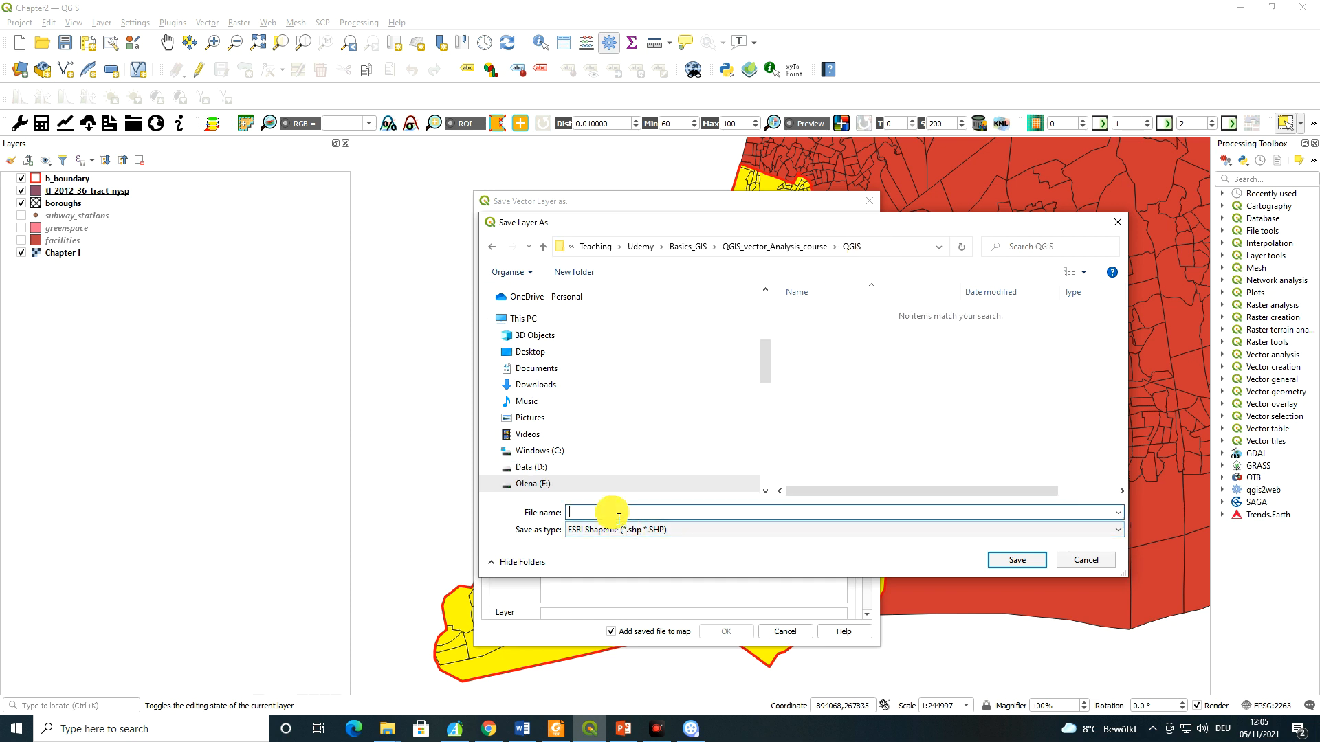
text(Tracts)
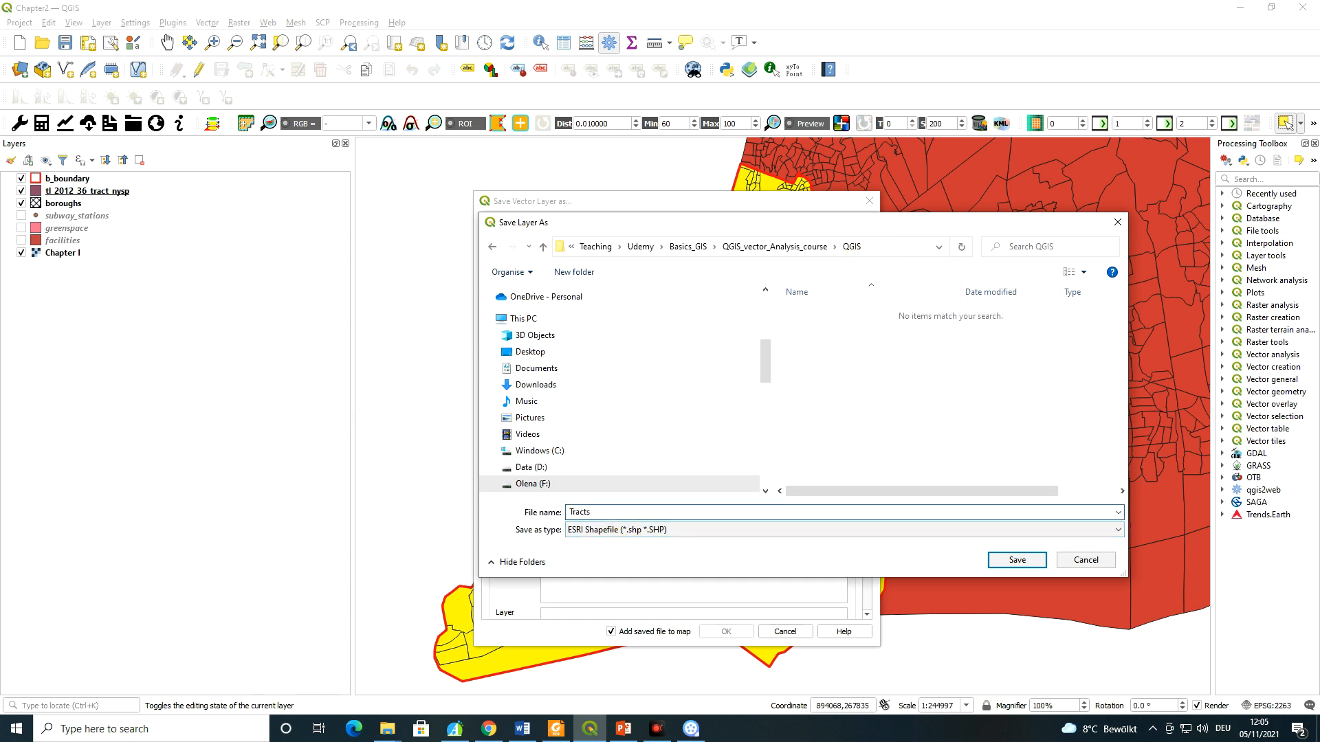
text(_NYC)
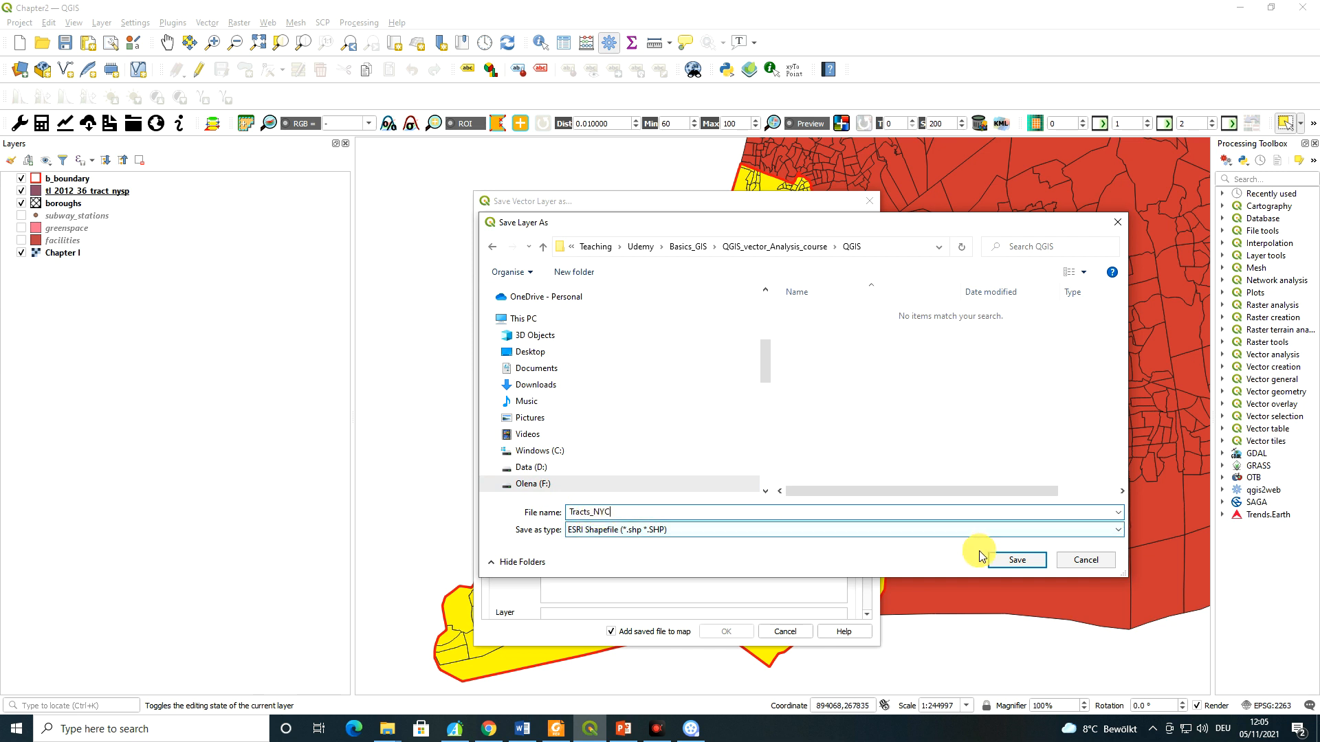
click(1007, 560)
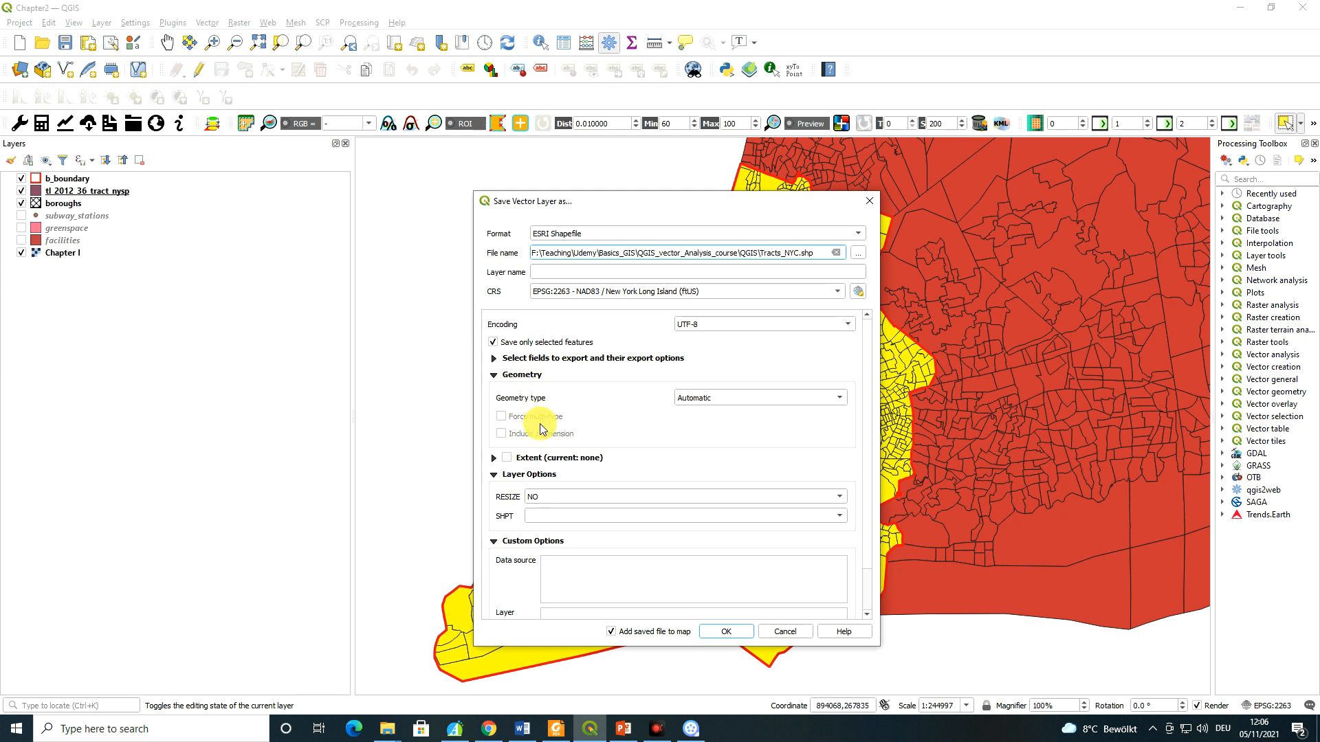
Review the export options and save only the selected tracts as an ESRI Shapefile in EPSG:2263, adding it to the map
scroll(539, 423, down, 1)
scroll(540, 429, up, 1)
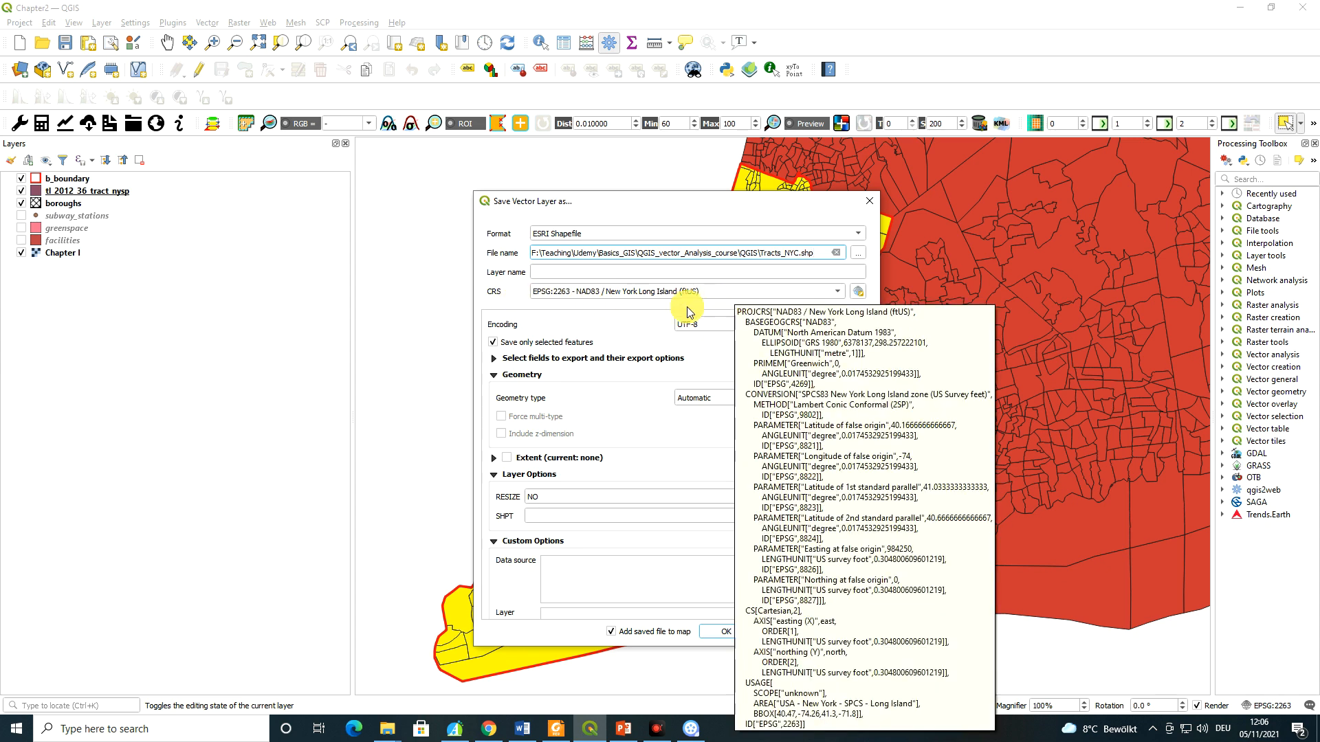
click(731, 634)
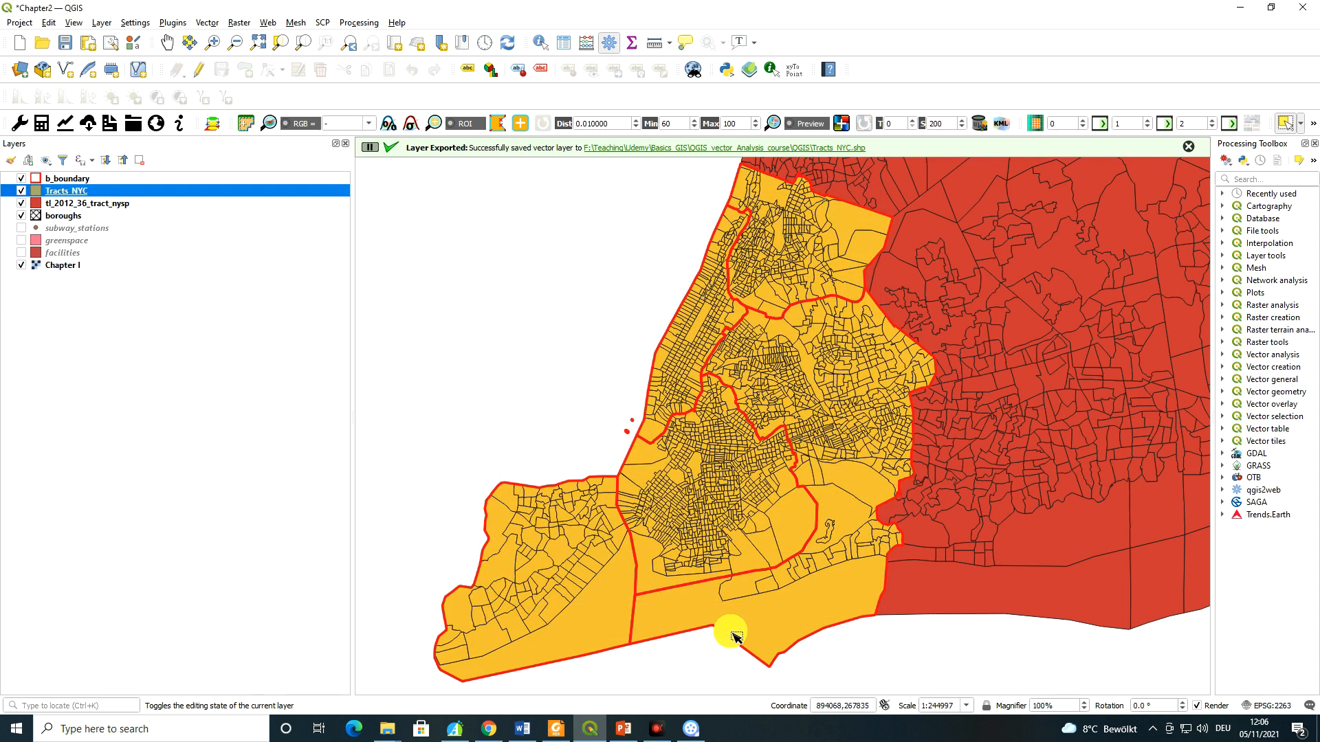
Hide the tl_2012_36_tract_nysp and boroughs layers, and switch b_boundary off and back on to compare it with Tracts_NYC
click(21, 178)
click(21, 203)
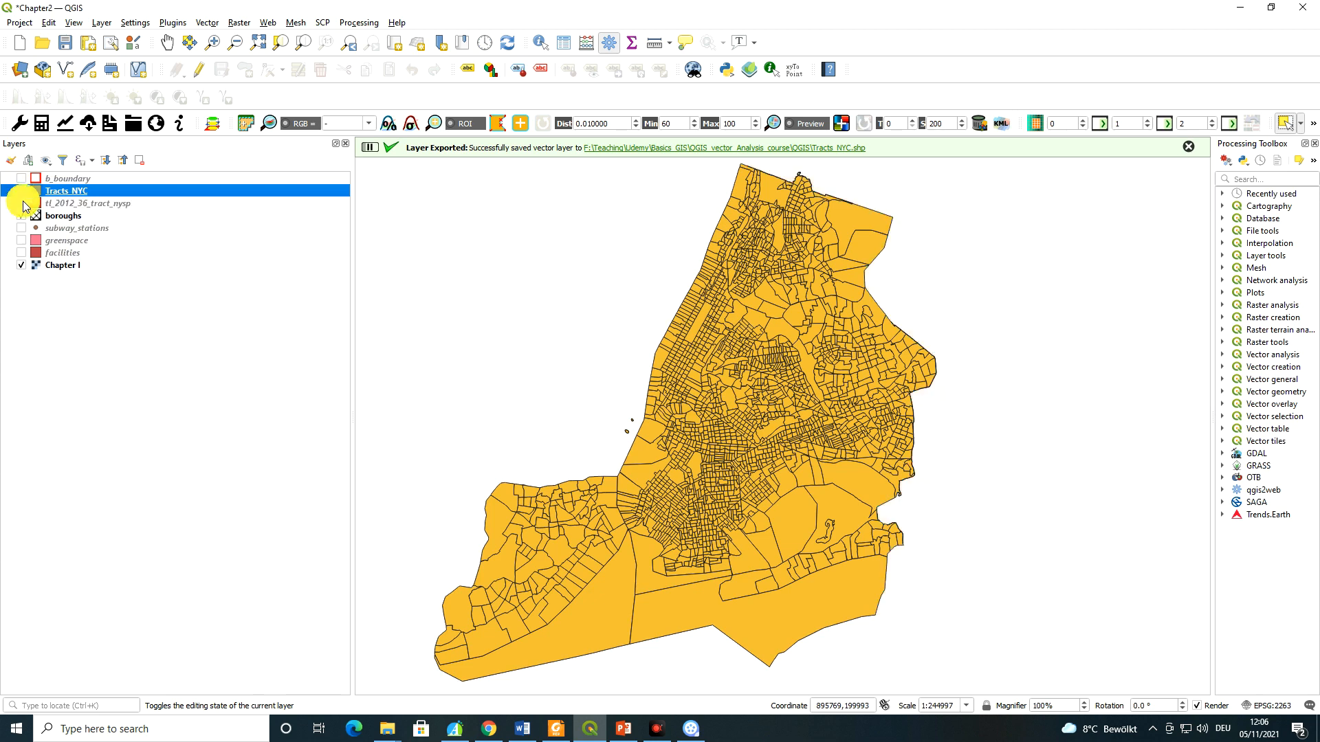
click(21, 215)
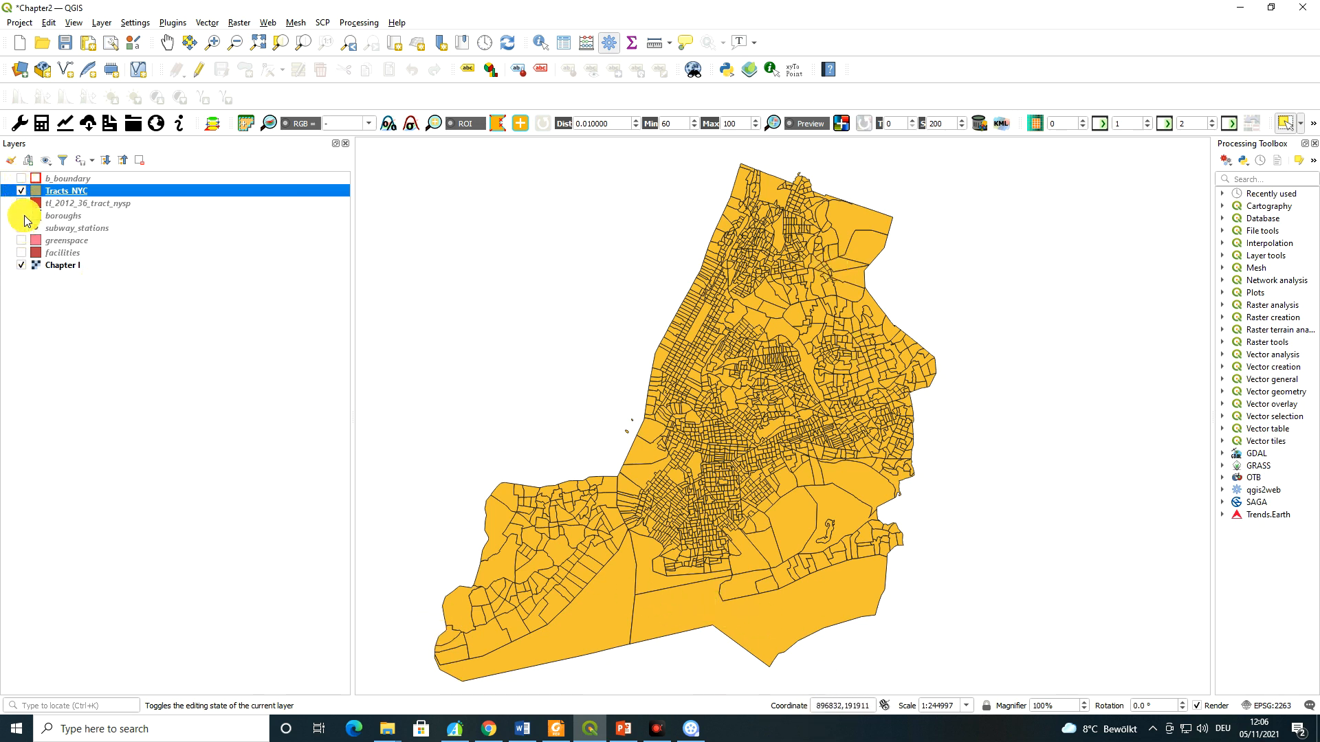
click(22, 179)
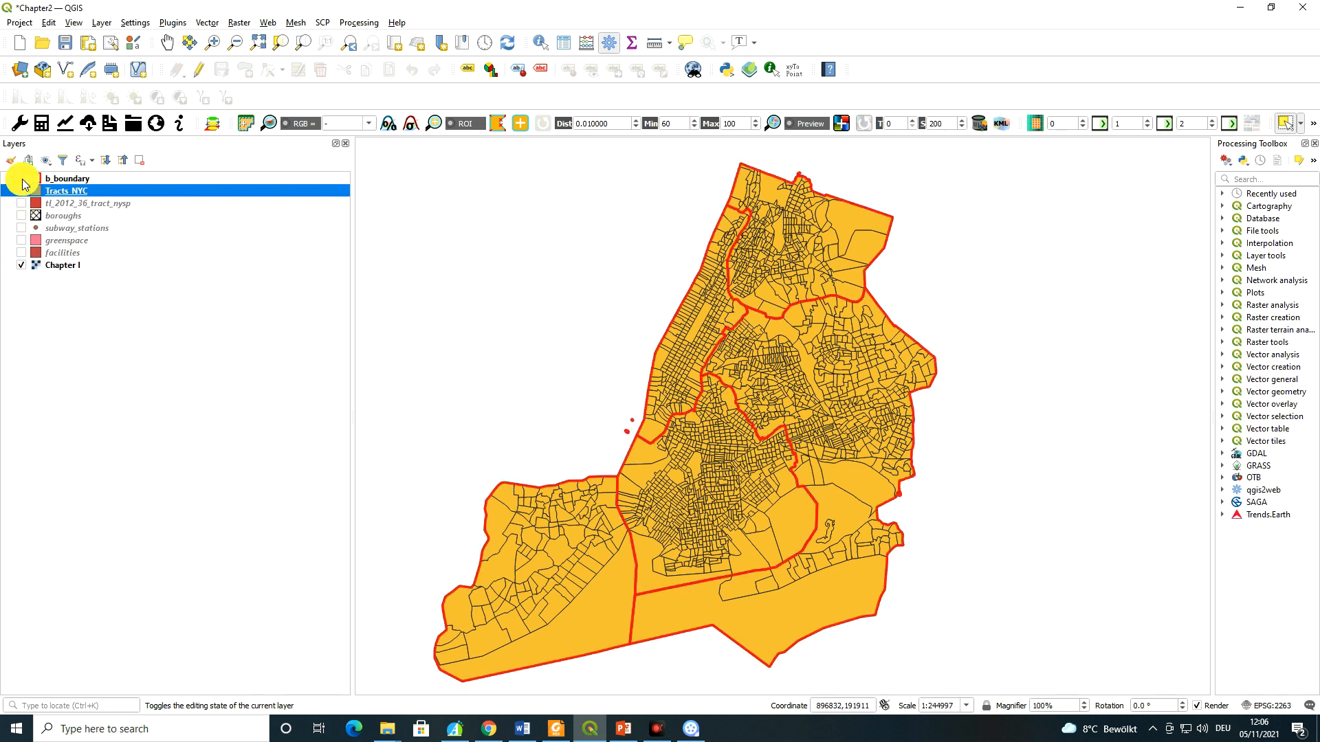